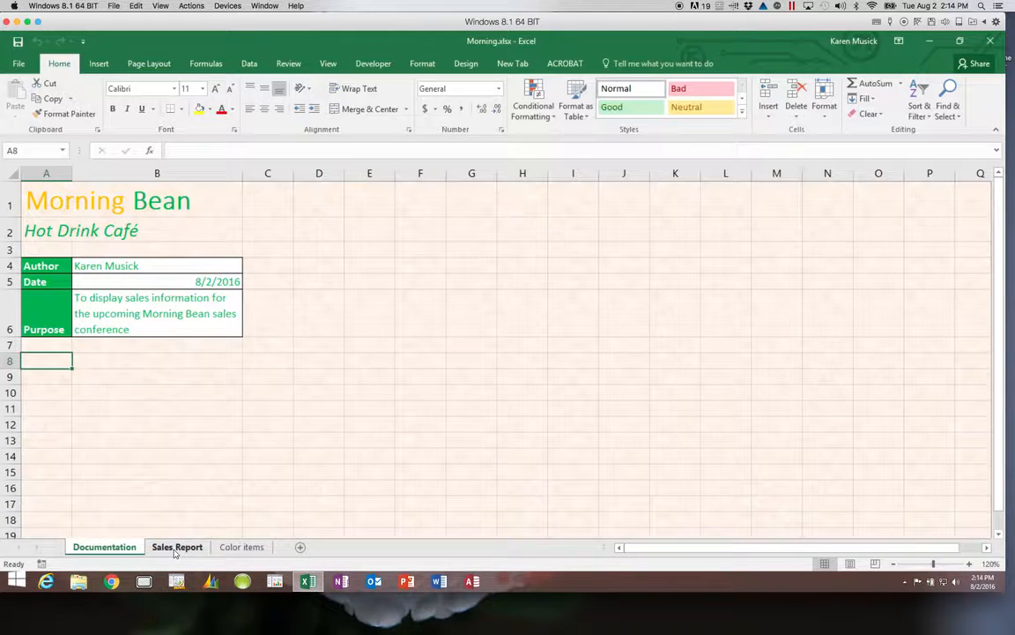
On the Sales Report sheet, total all 2017 monthly store sales in C6 with =SUM(C27:N46).
left_click(175, 547)
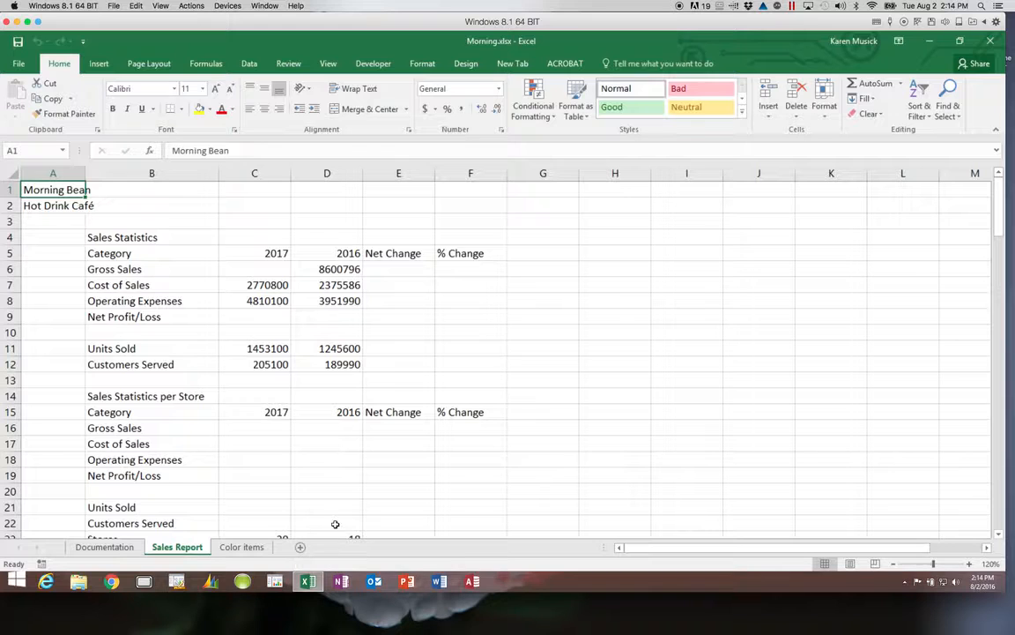
left_click(267, 270)
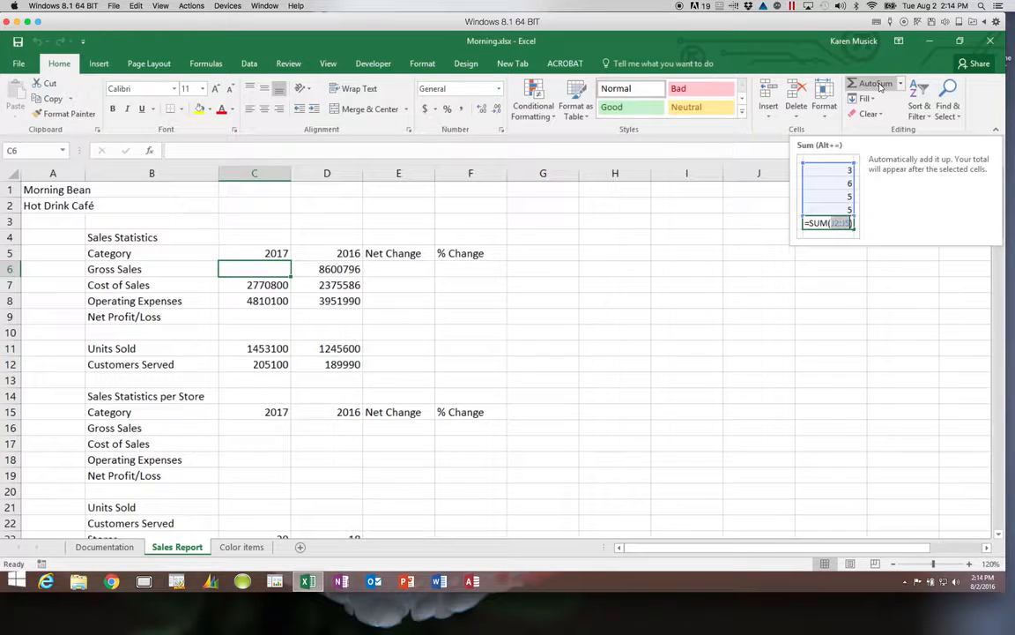
left_click(876, 84)
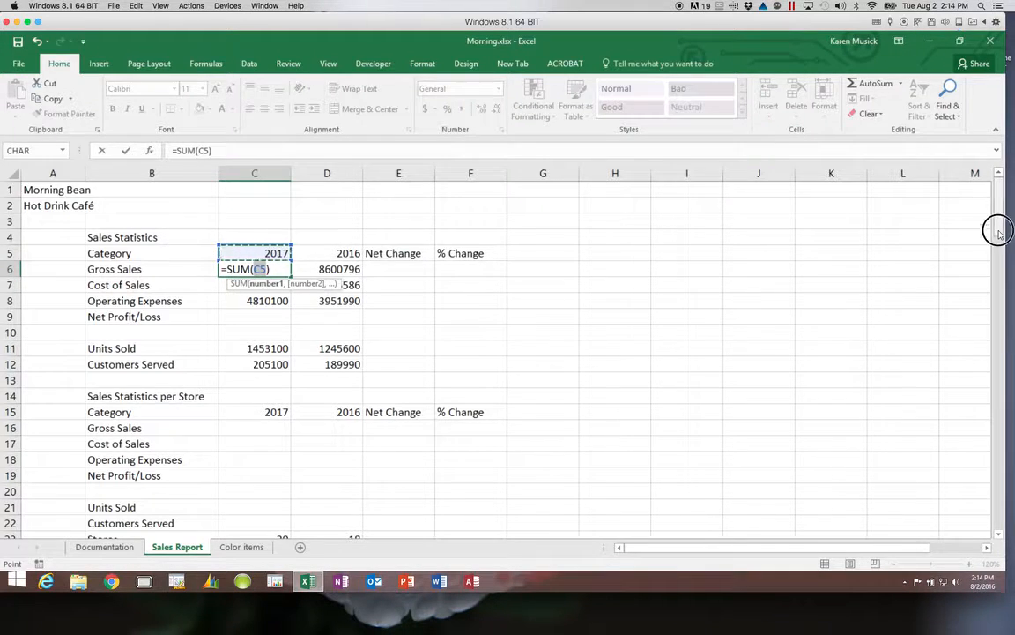
left_click_drag(994, 226, 993, 322)
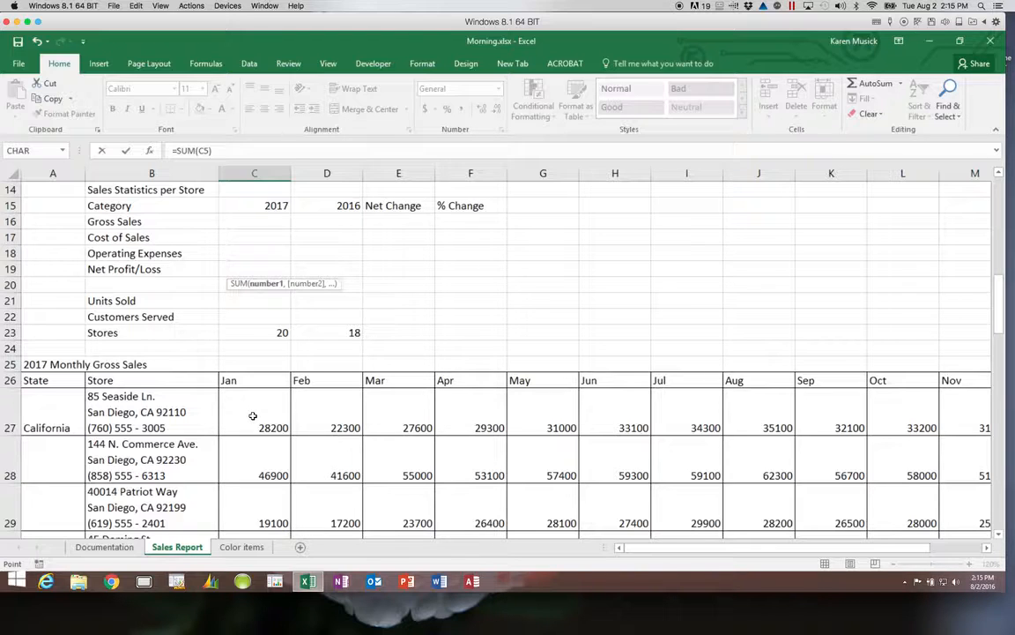
left_click_drag(253, 415, 859, 502)
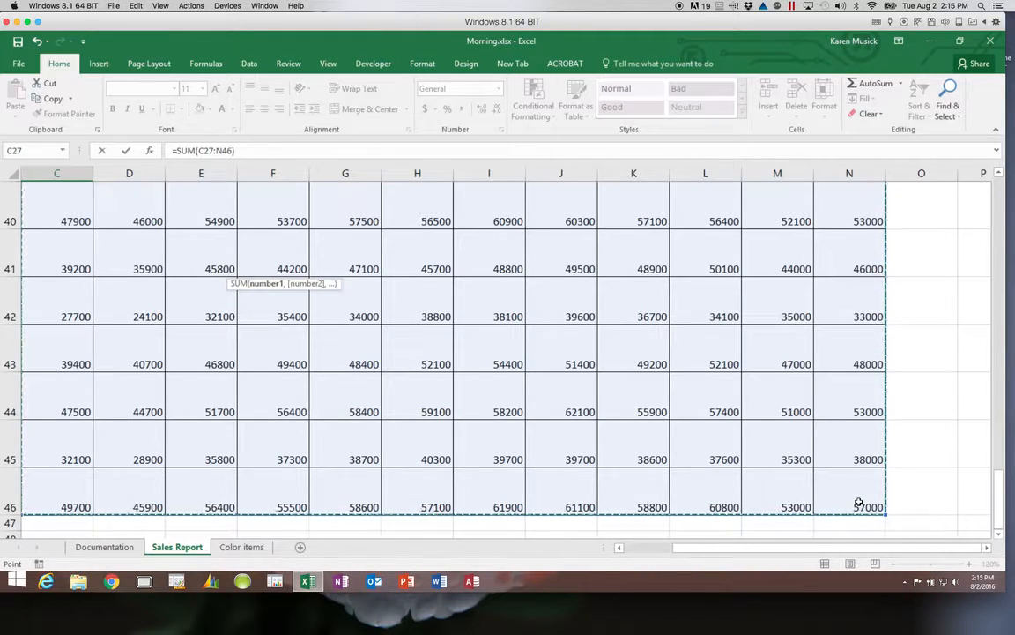
key("Return")
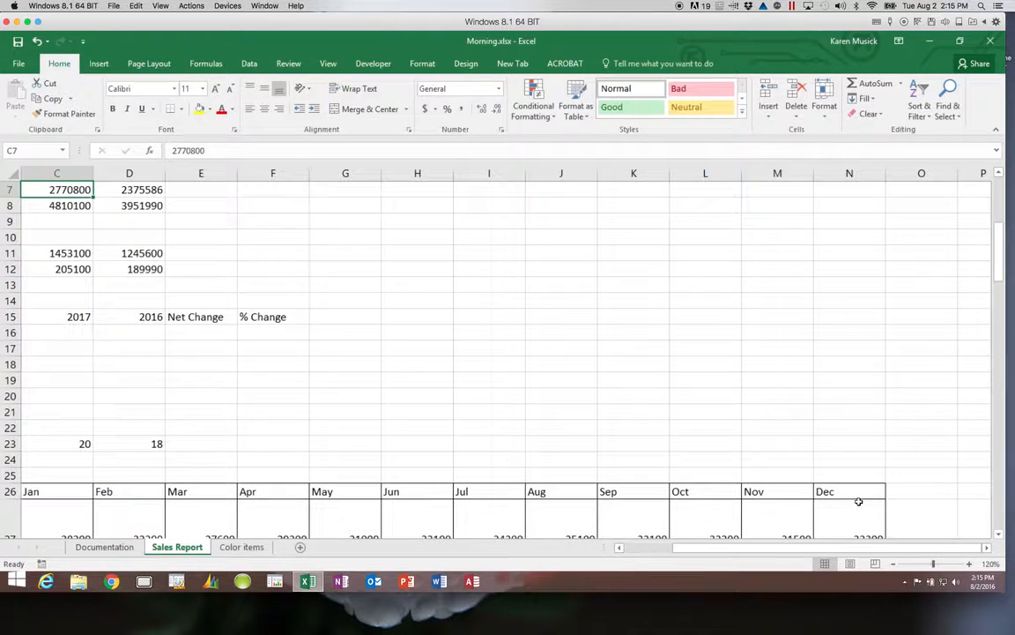
Calculate the 2017 Net Profit/Loss in C9 with the formula =C6-(C7+C8).
key("Up")
key("Up")
key("Up")
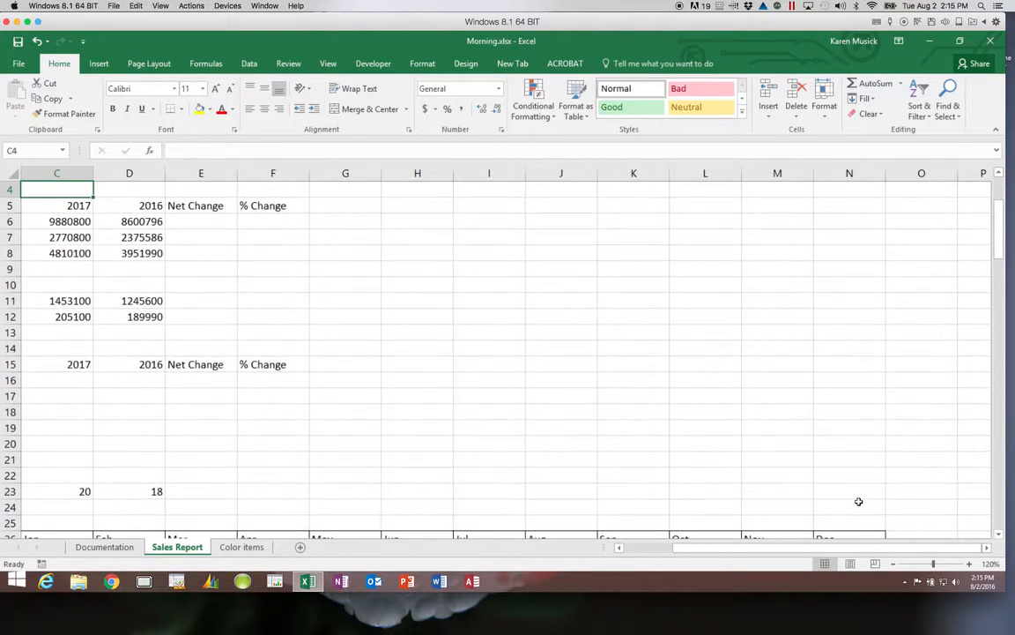
key("Left")
key("Left")
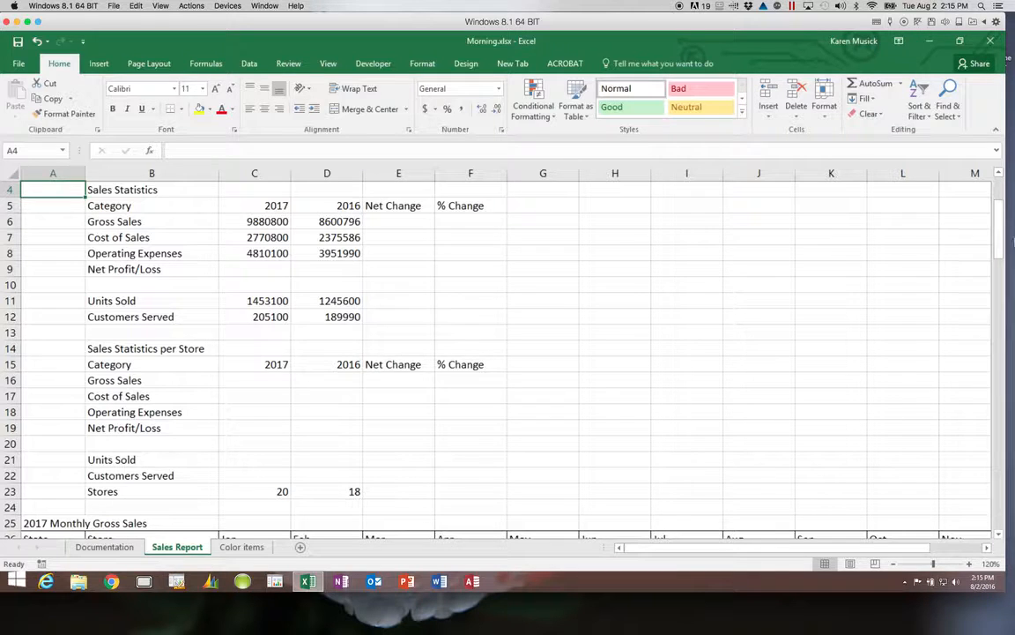
left_click(265, 271)
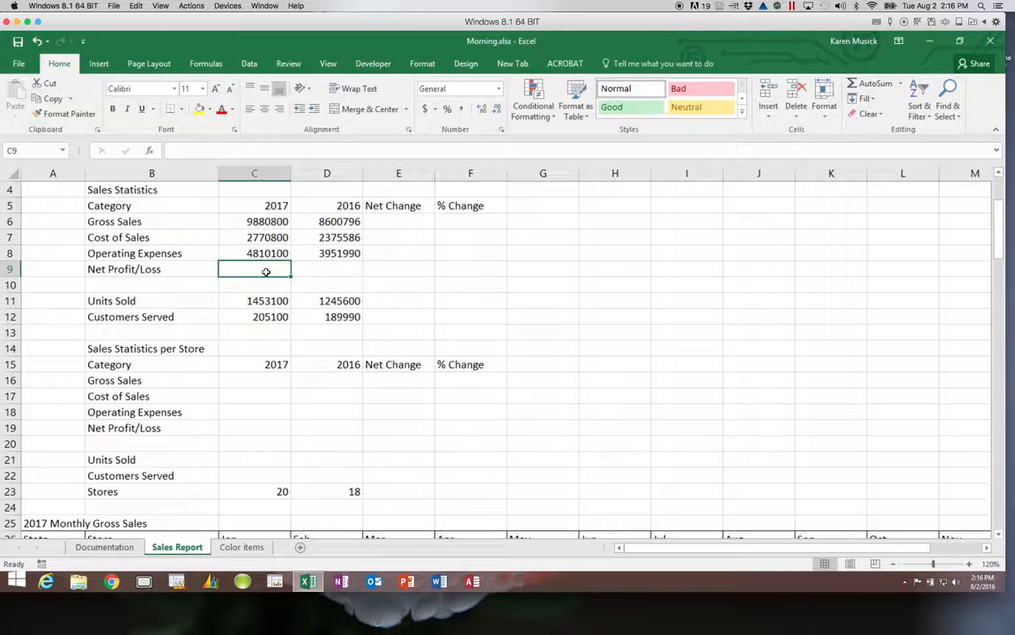
type("=")
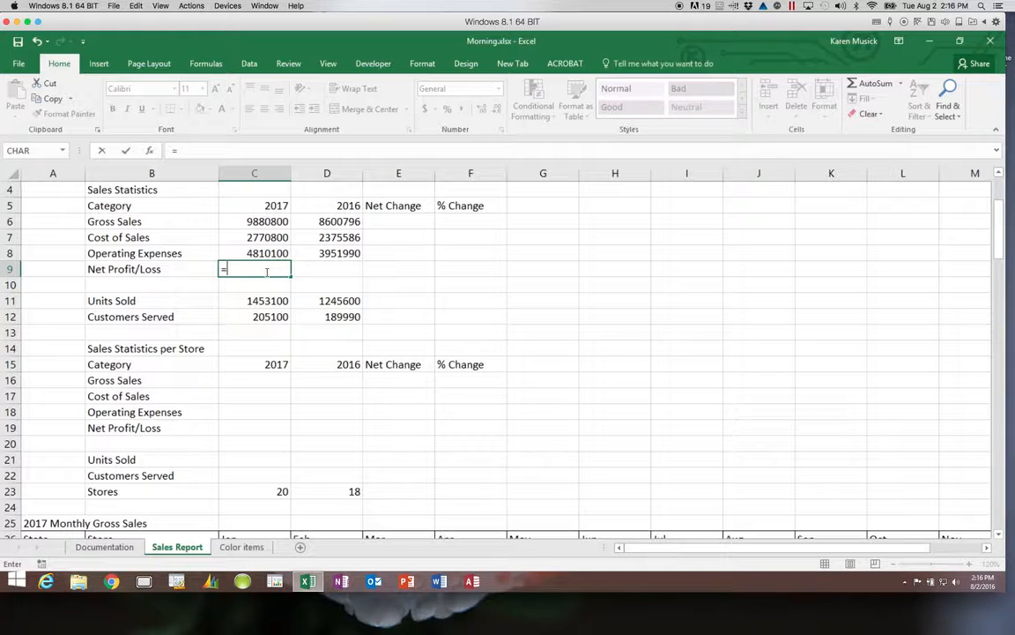
left_click(274, 222)
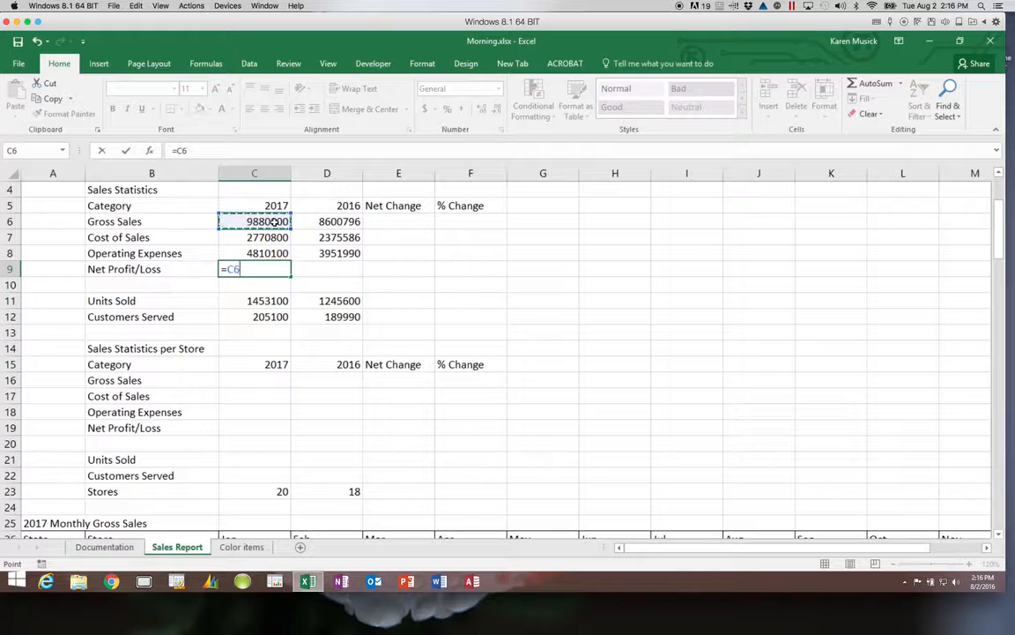
type("-(")
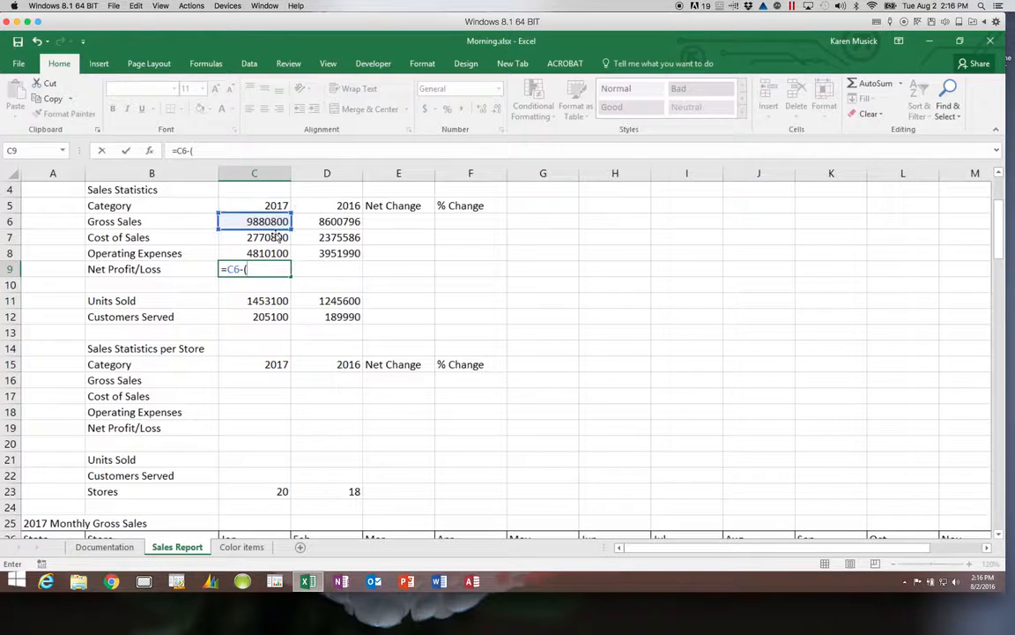
left_click(275, 237)
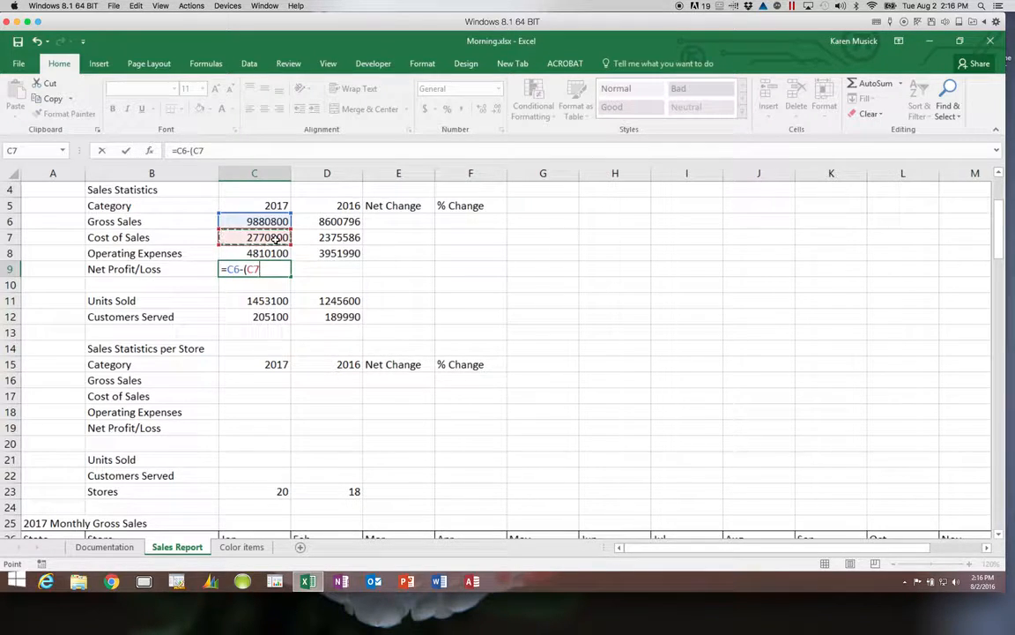
type("+")
left_click(275, 253)
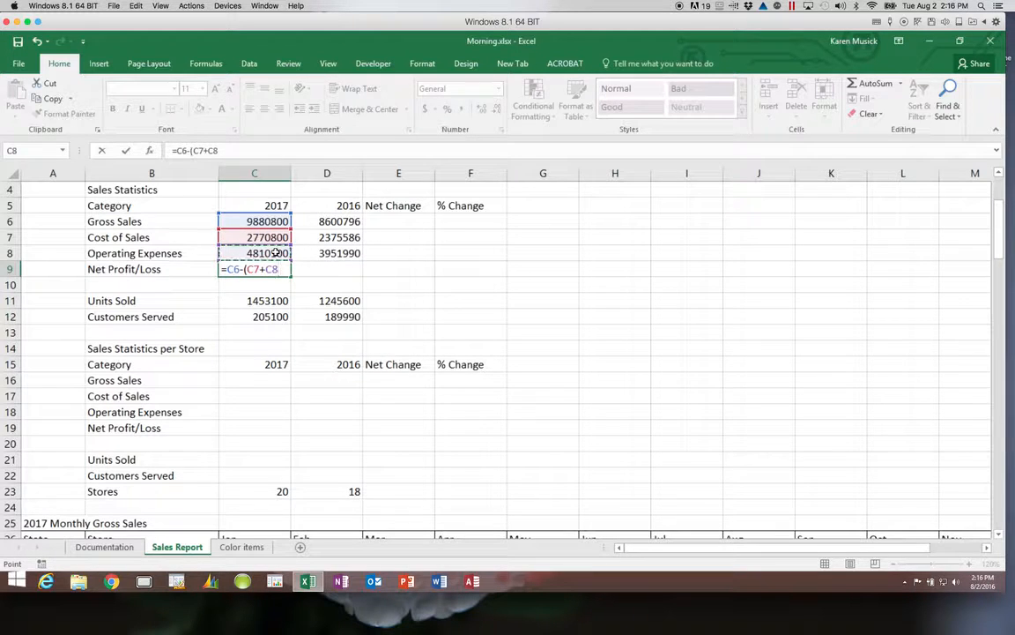
type(")")
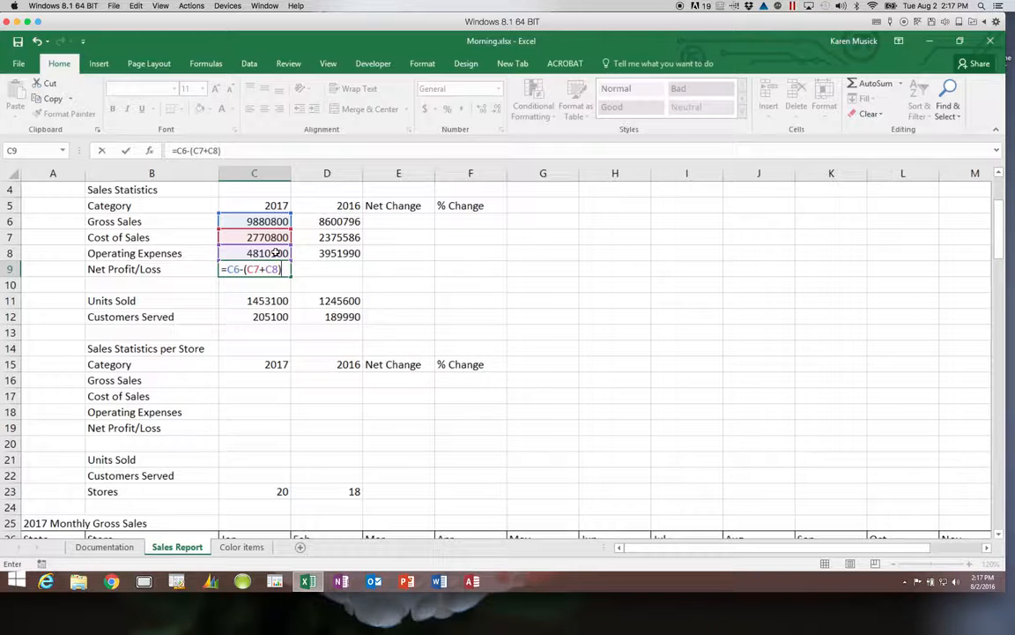
key("Return")
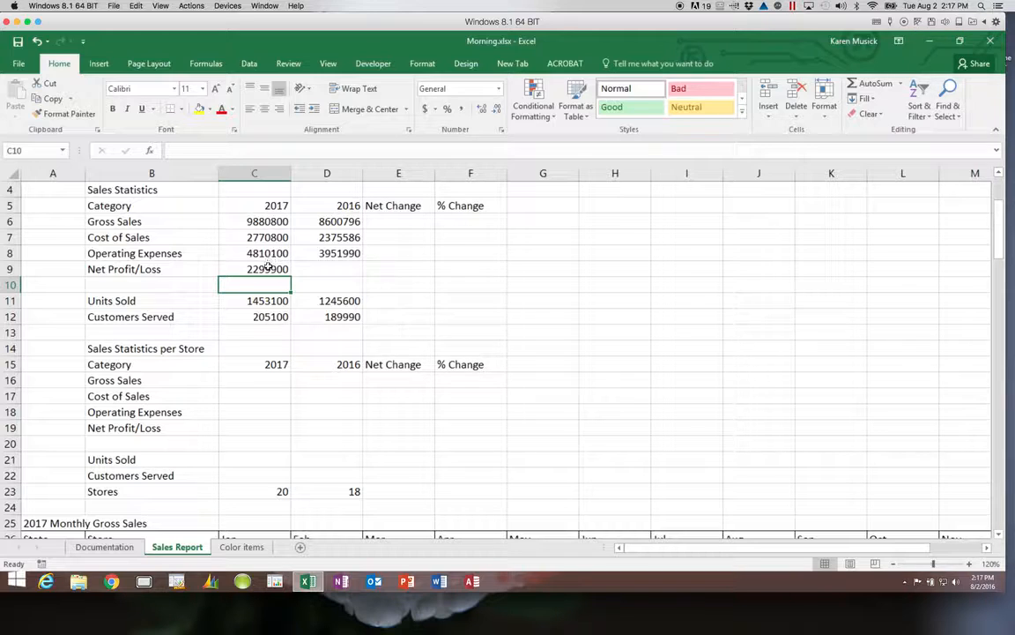
Copy the 2017 Net Profit/Loss formula from C9 into D9 for 2016.
left_click(266, 267)
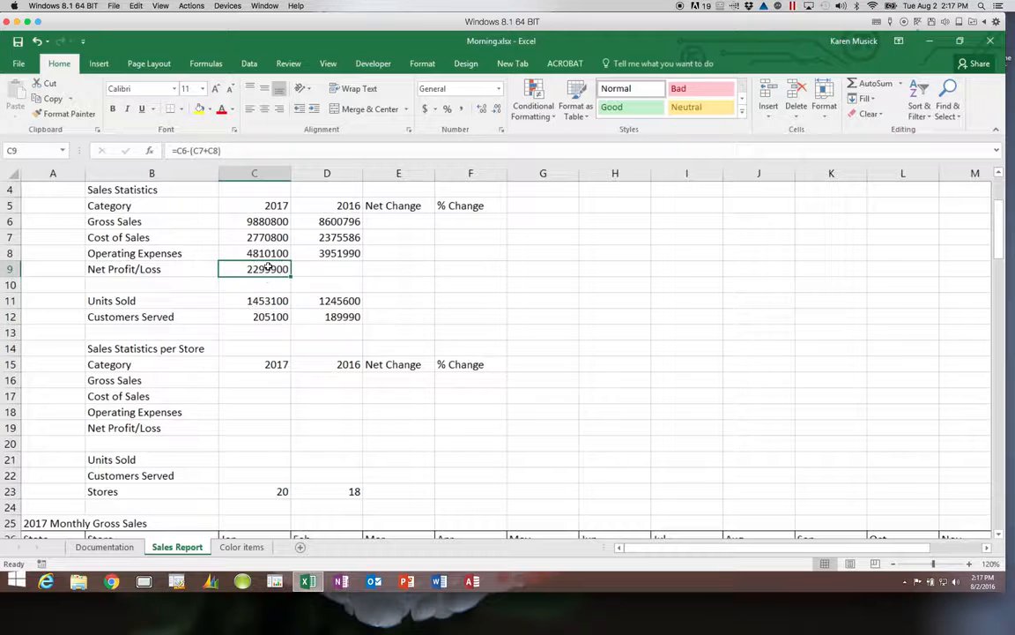
left_click(48, 99)
left_click(310, 257)
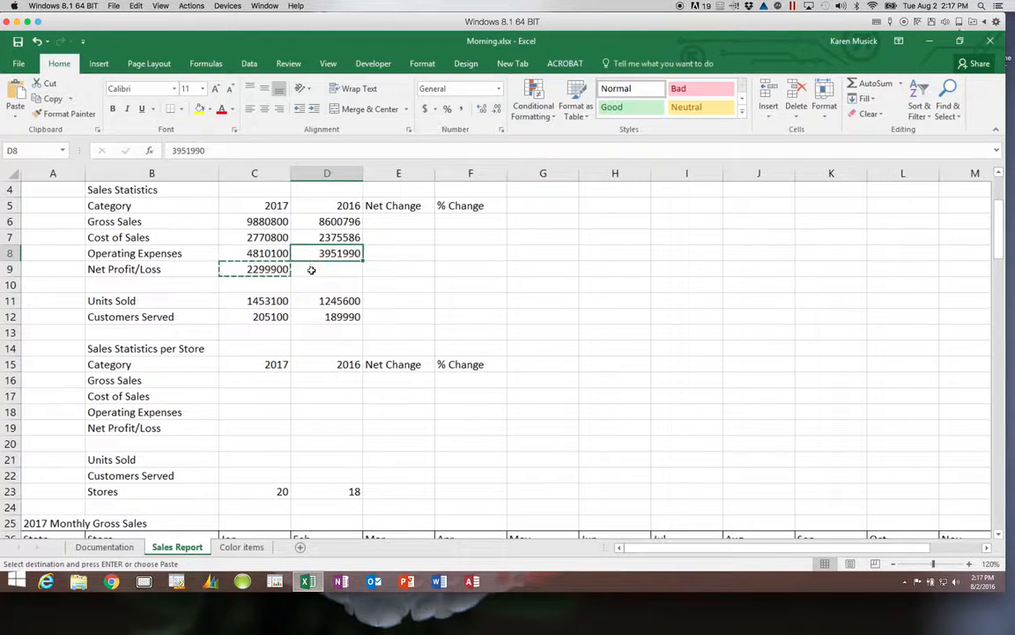
left_click(310, 268)
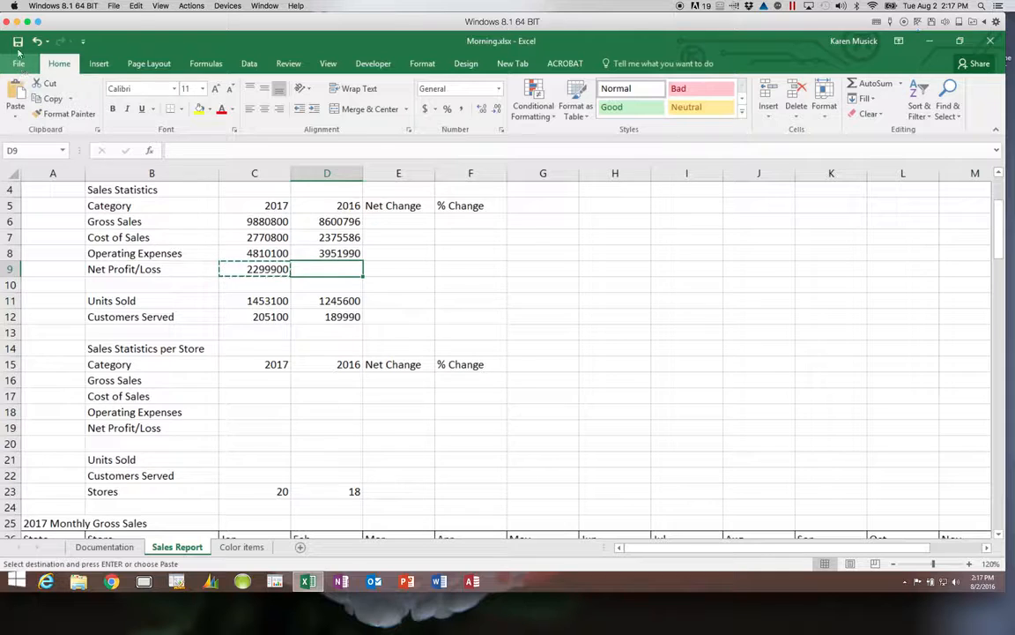
left_click(18, 90)
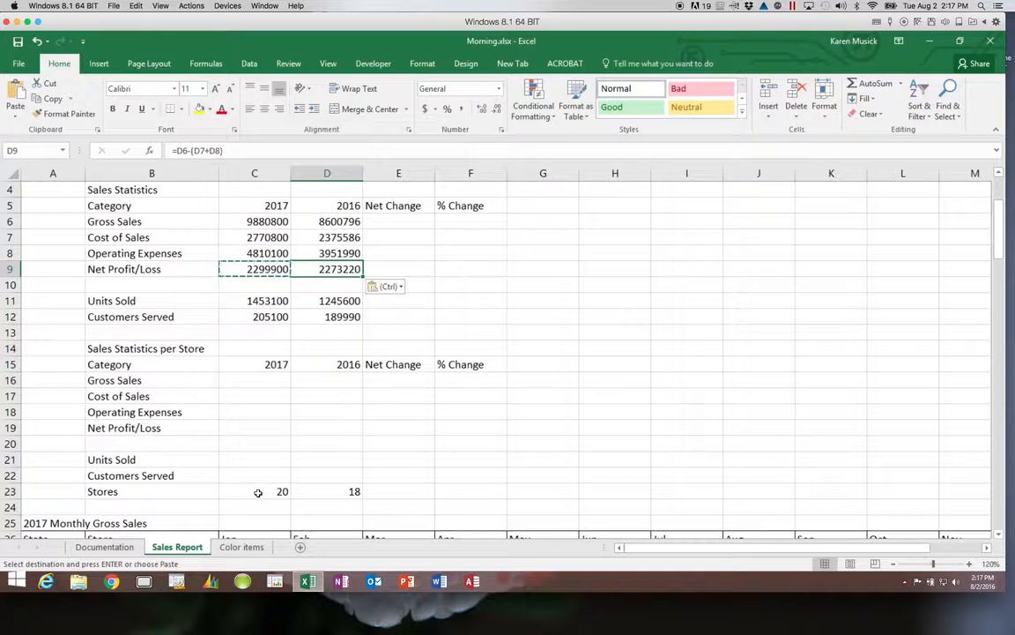
Calculate the 2017 Gross Sales per store in C16 with the formula =C6/C23.
left_click(256, 382)
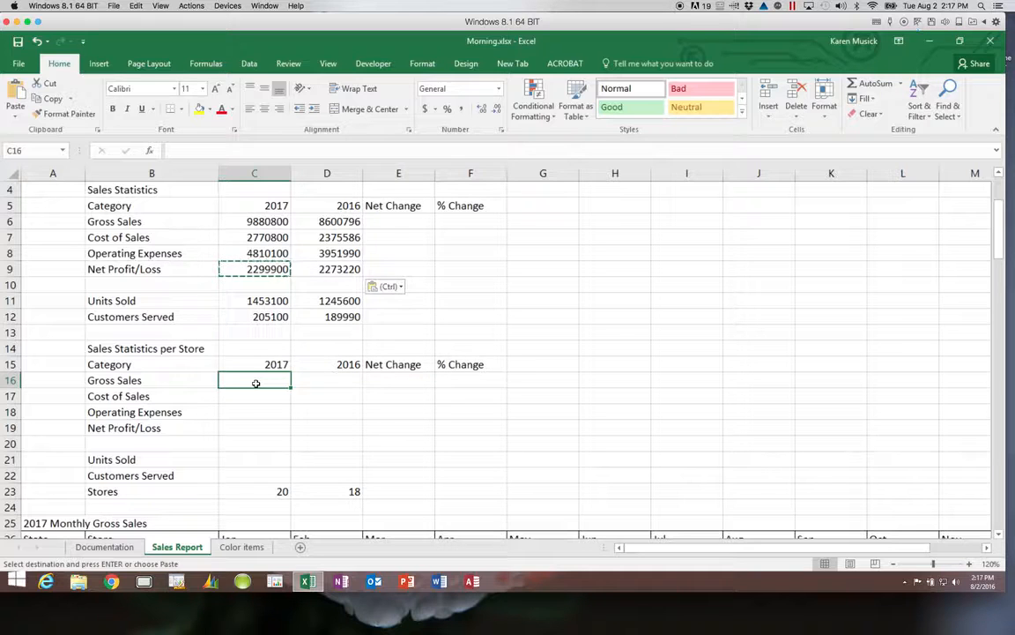
type("=")
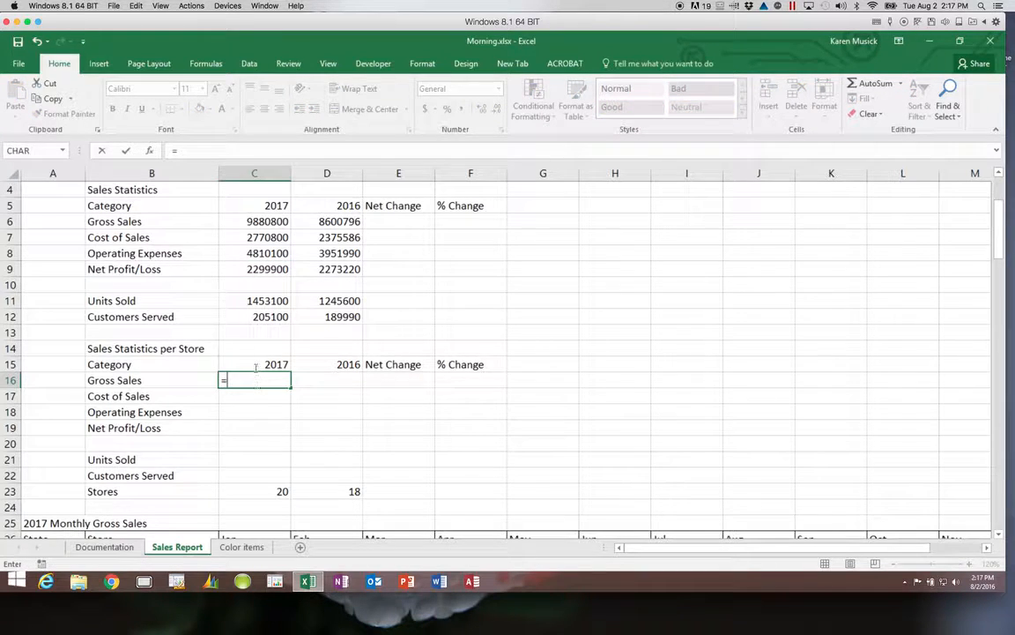
left_click(278, 223)
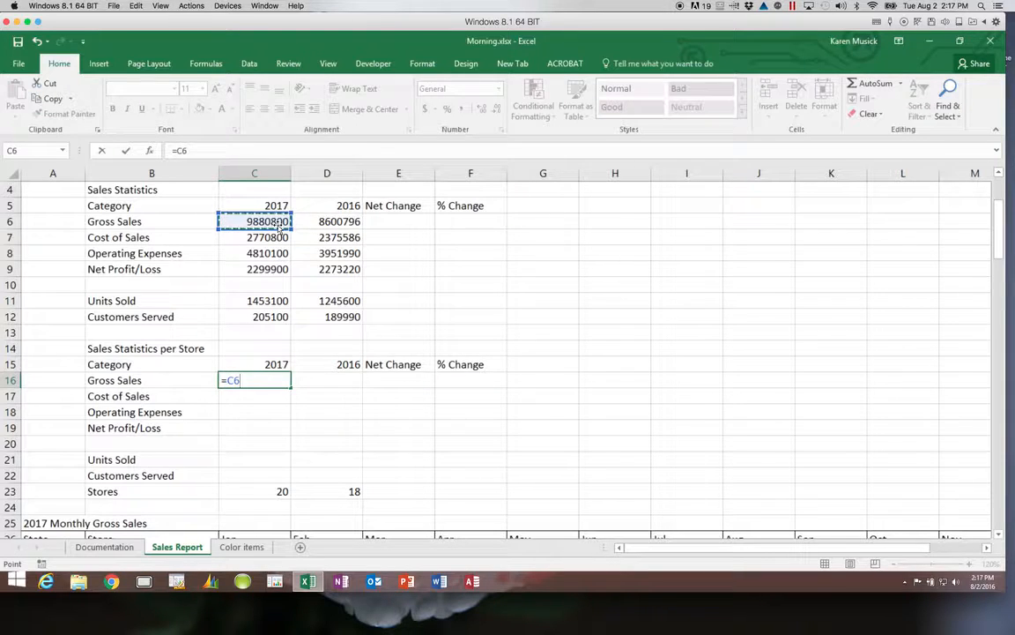
type("/")
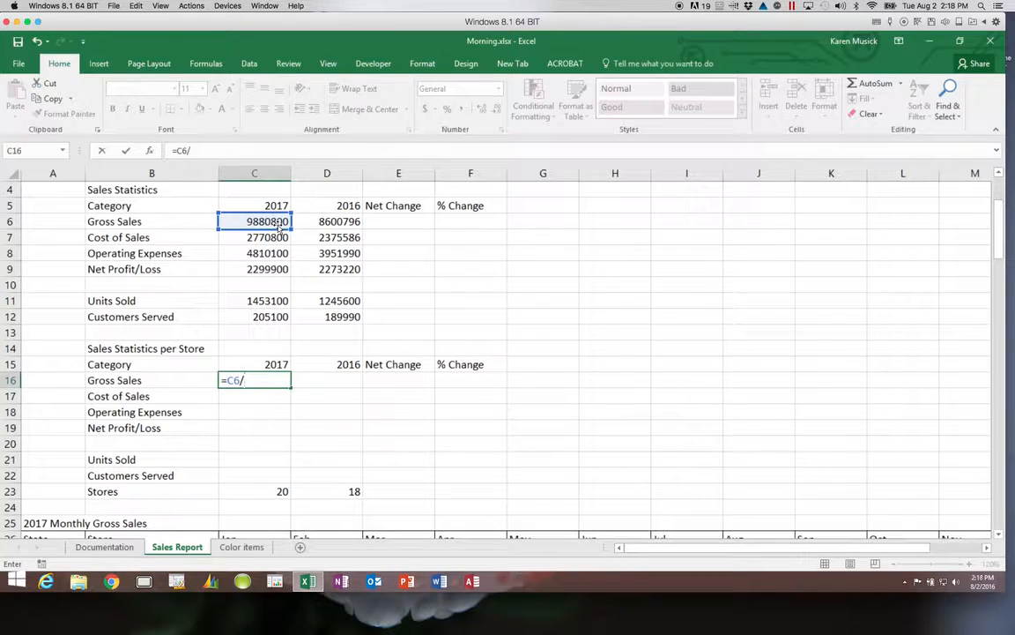
left_click(263, 490)
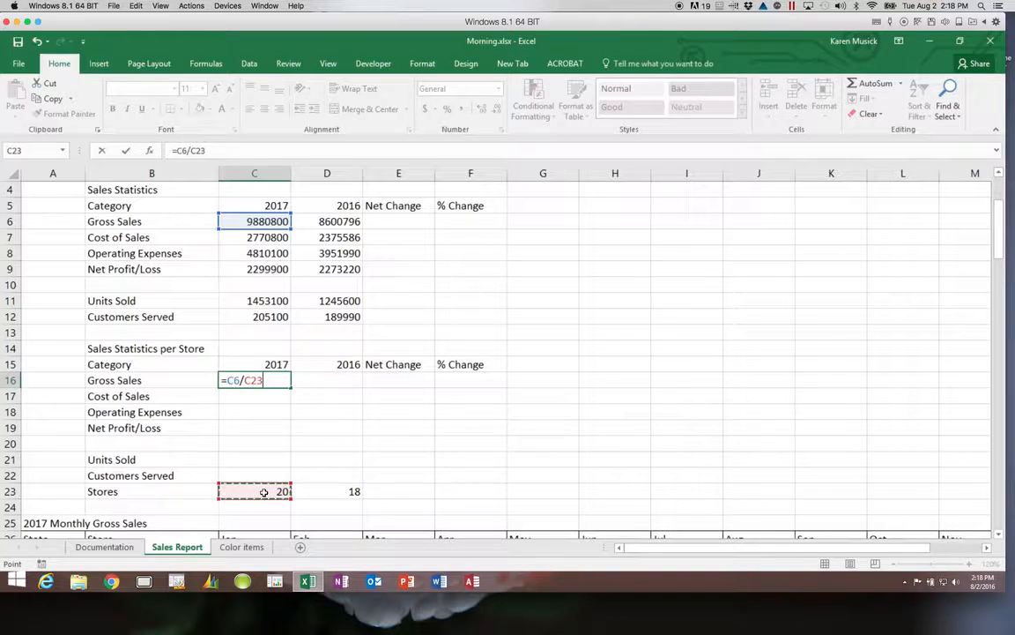
key("Return")
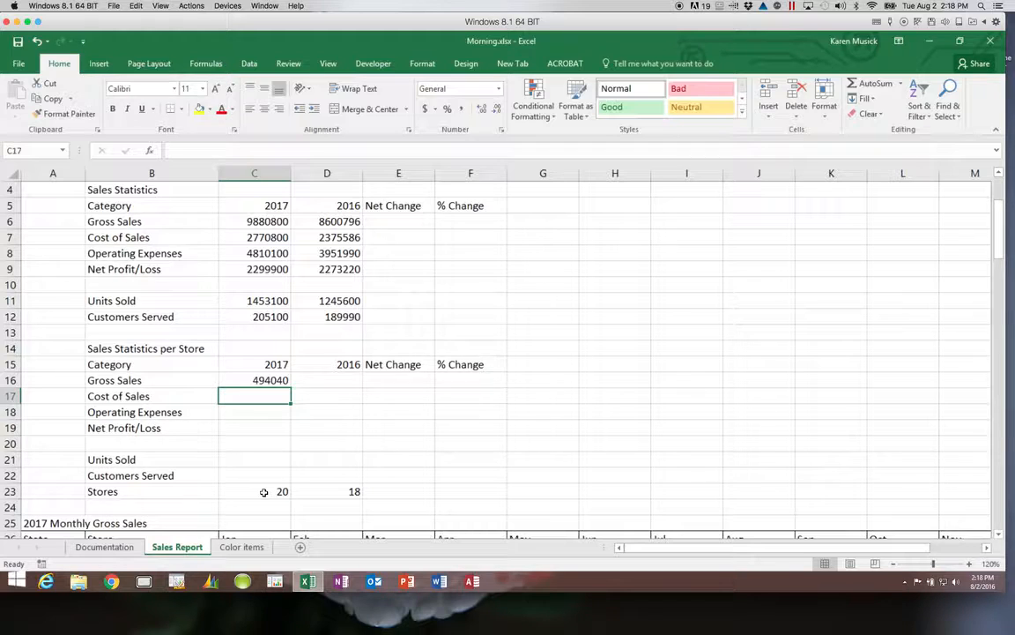
Calculate the 2017 Cost of Sales per store in C17 with the formula =C7/C23.
type("=")
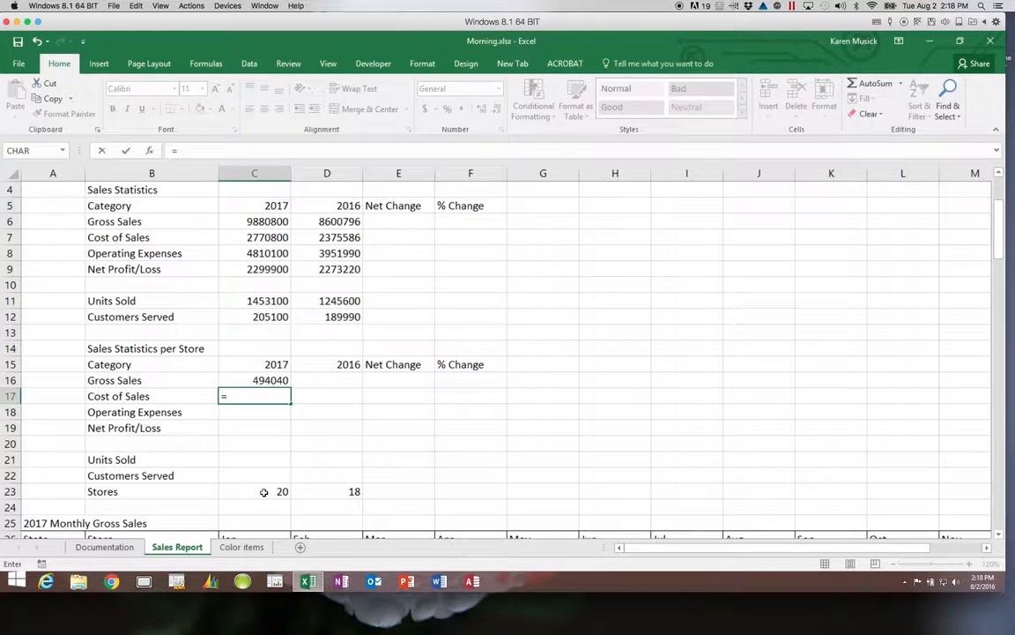
left_click(275, 238)
type("/")
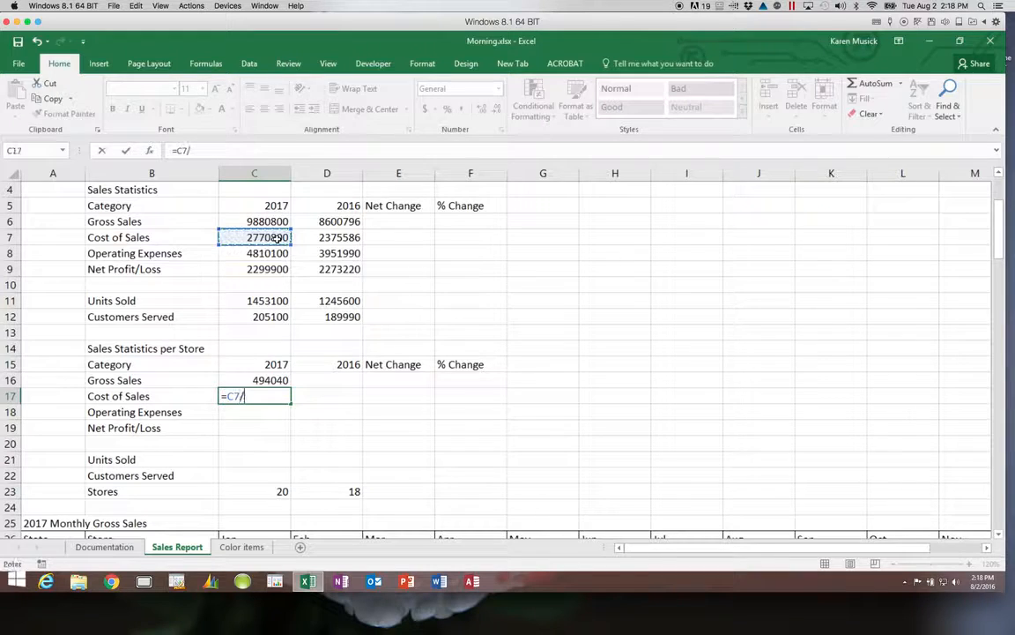
left_click(256, 491)
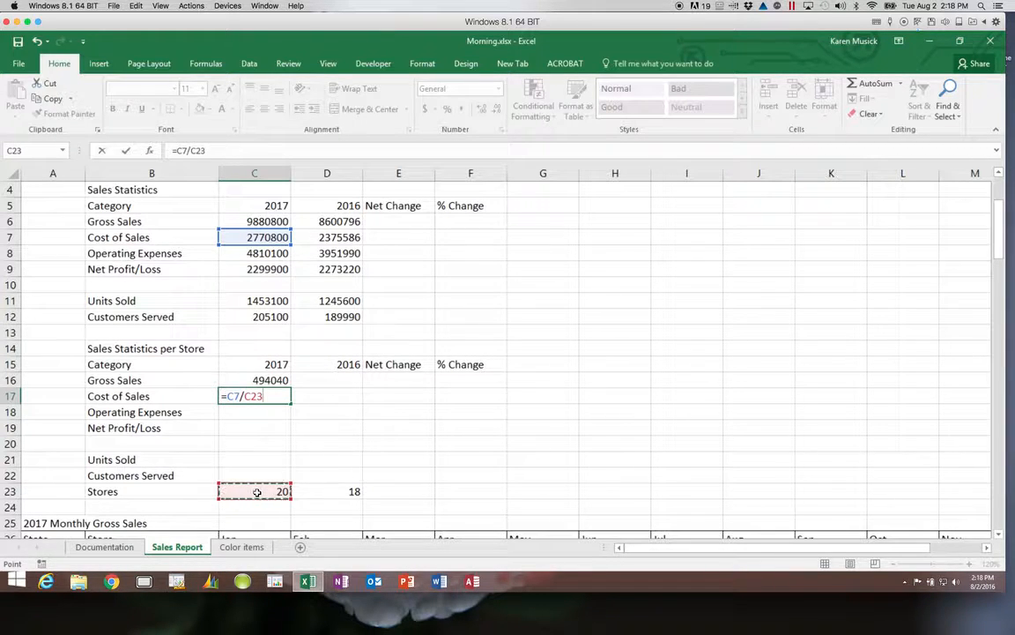
key("Return")
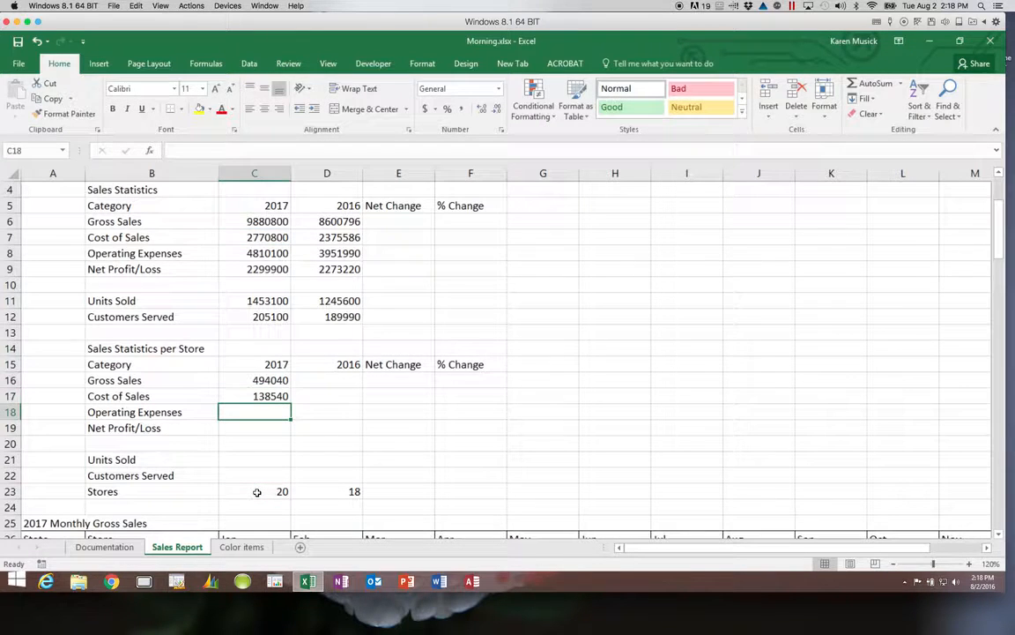
Calculate the 2017 Operating Expenses per store in C18 with the formula =C8/C23.
type("=")
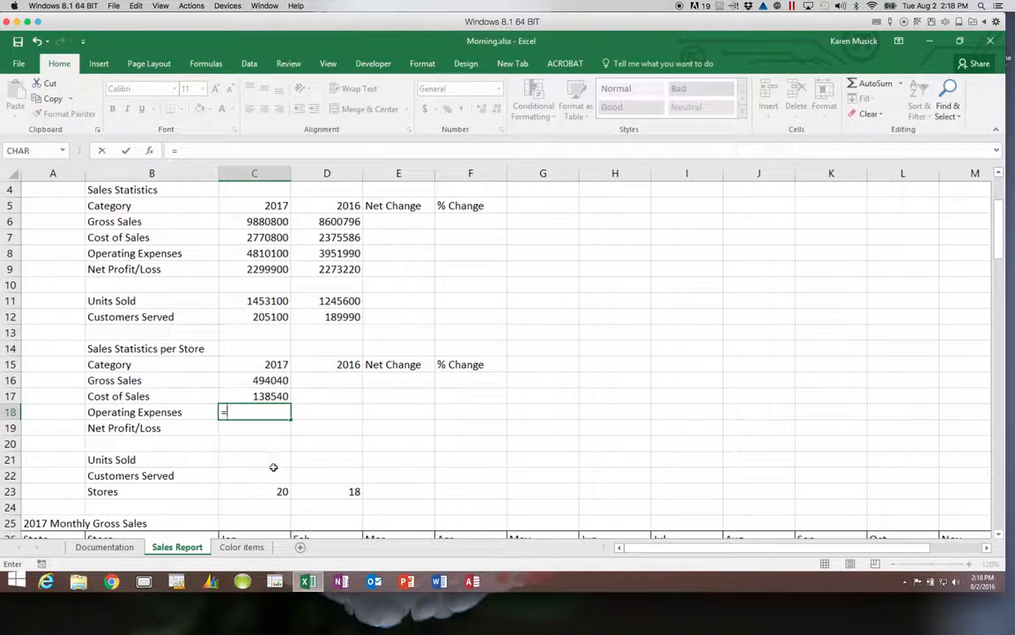
left_click(272, 255)
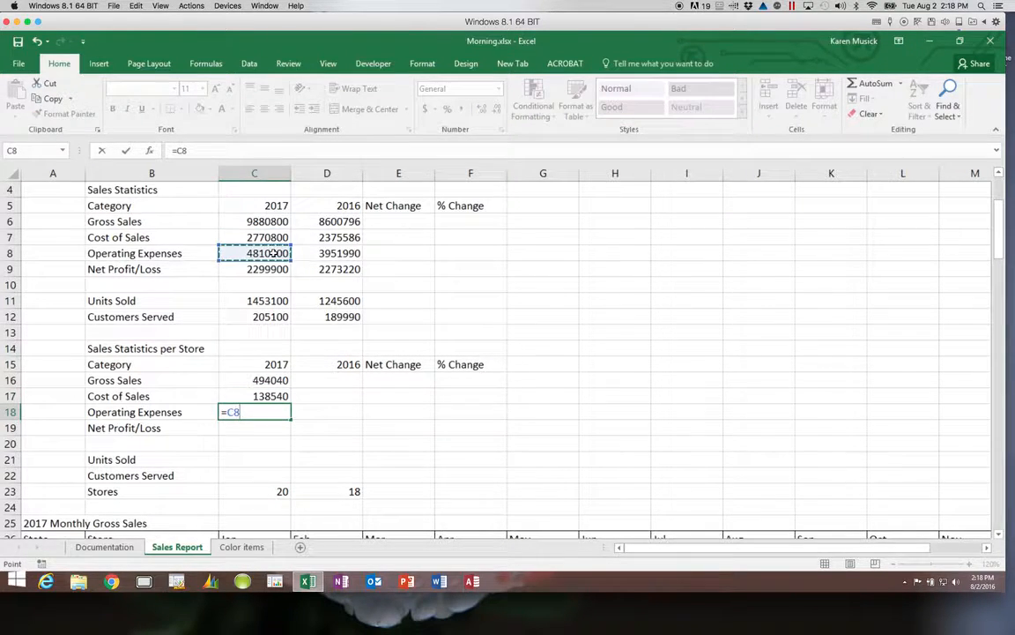
type("/")
left_click(248, 496)
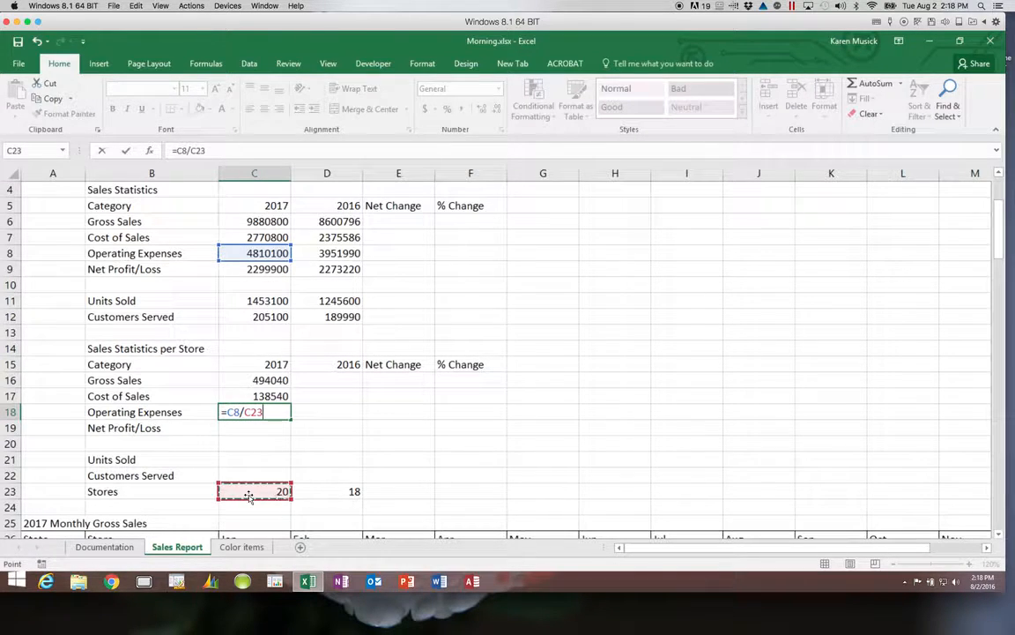
key("Return")
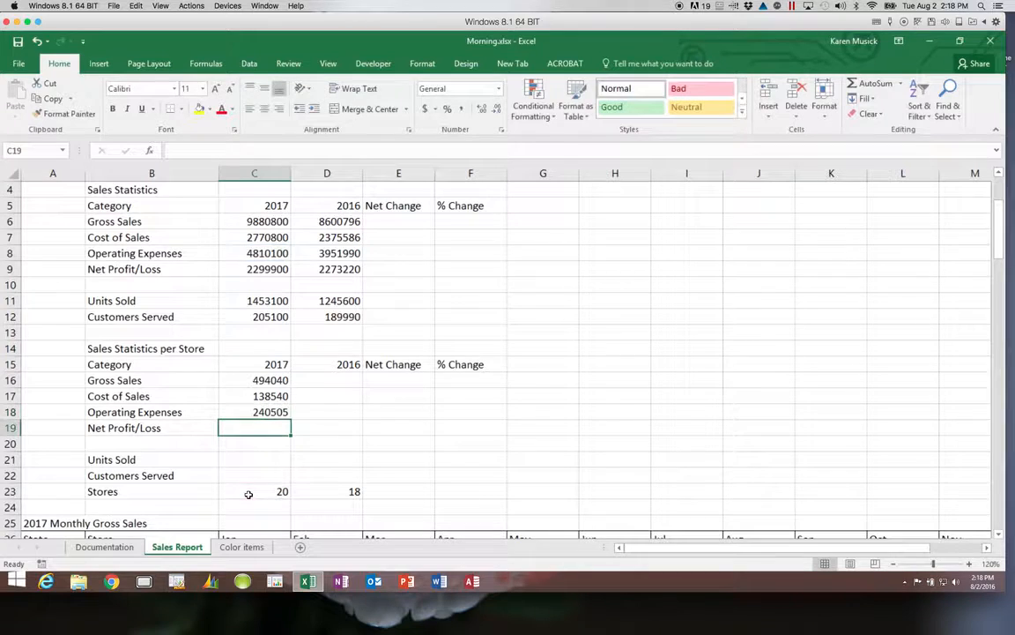
Calculate the 2017 Net Profit/Loss per store in C19 with the formula =C9/C23.
type("=")
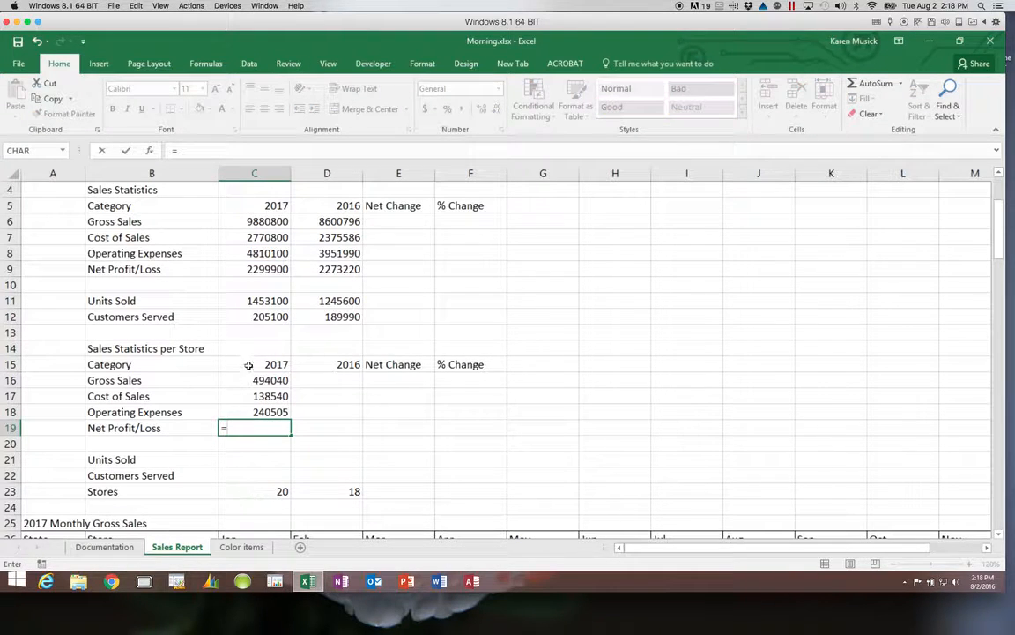
left_click(270, 268)
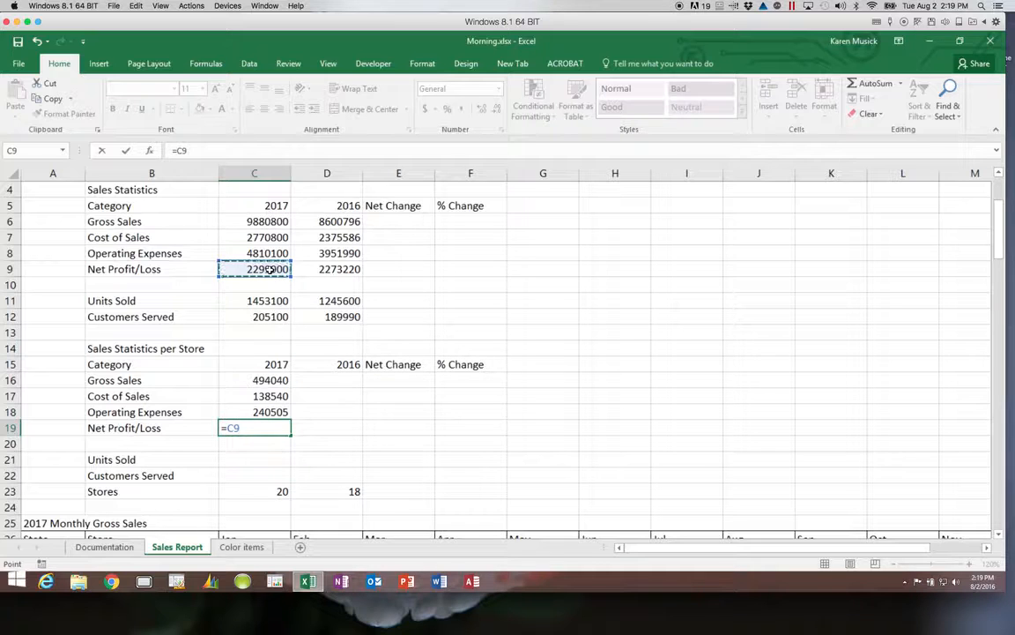
type("/")
left_click(245, 492)
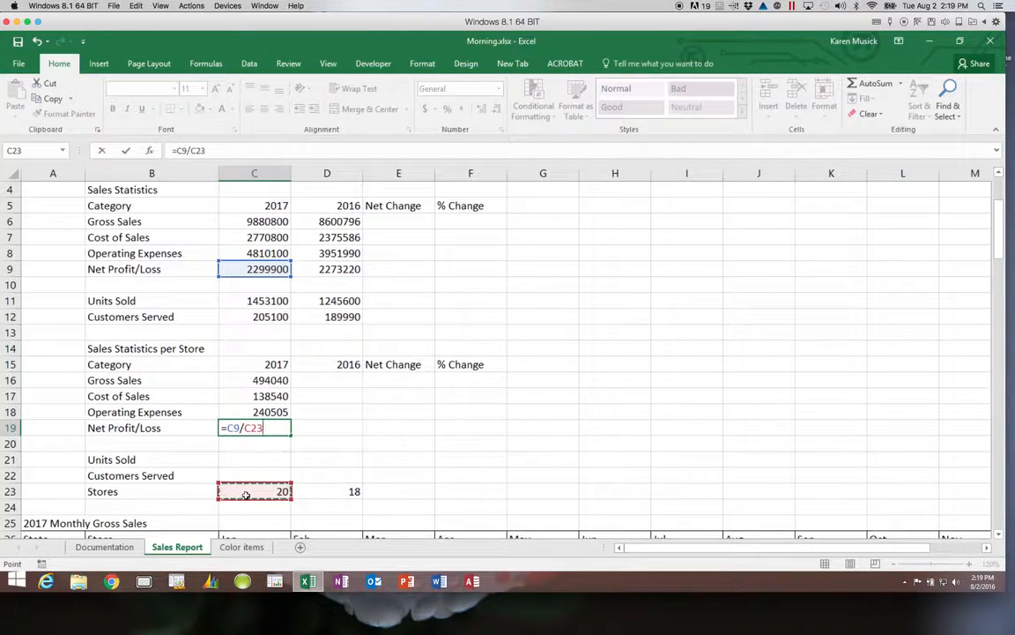
key("Return")
Calculate the 2017 Units Sold per store in C21 with the formula =C11/C23.
key("Return")
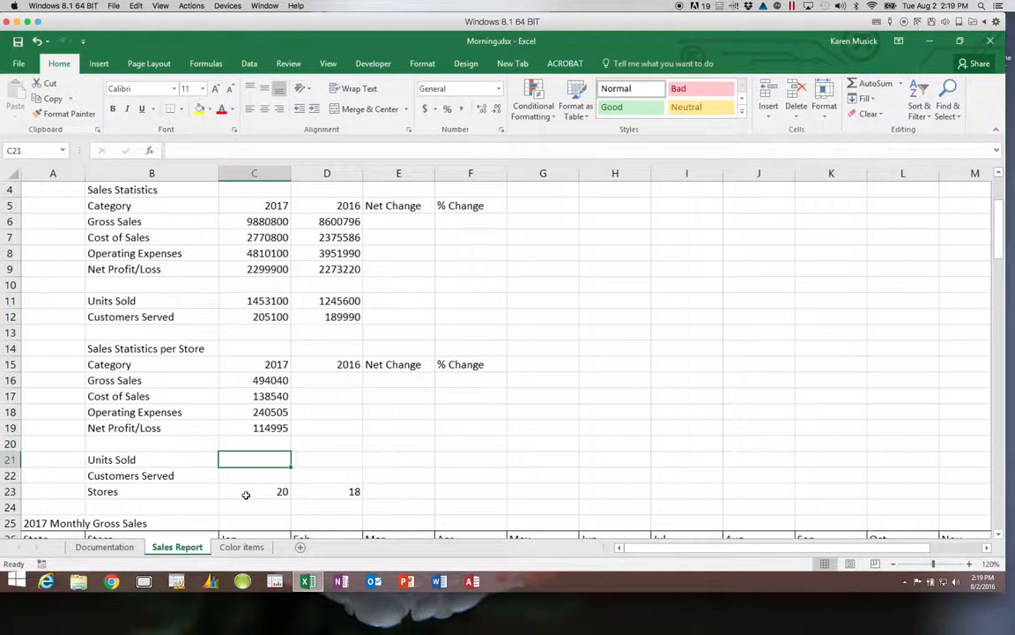
type("=")
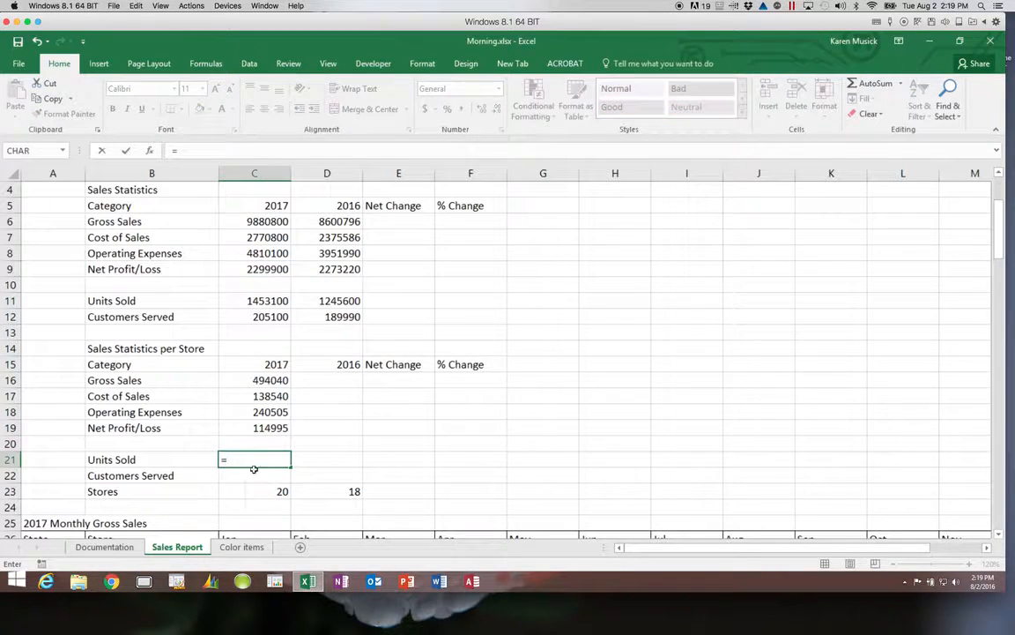
left_click(268, 300)
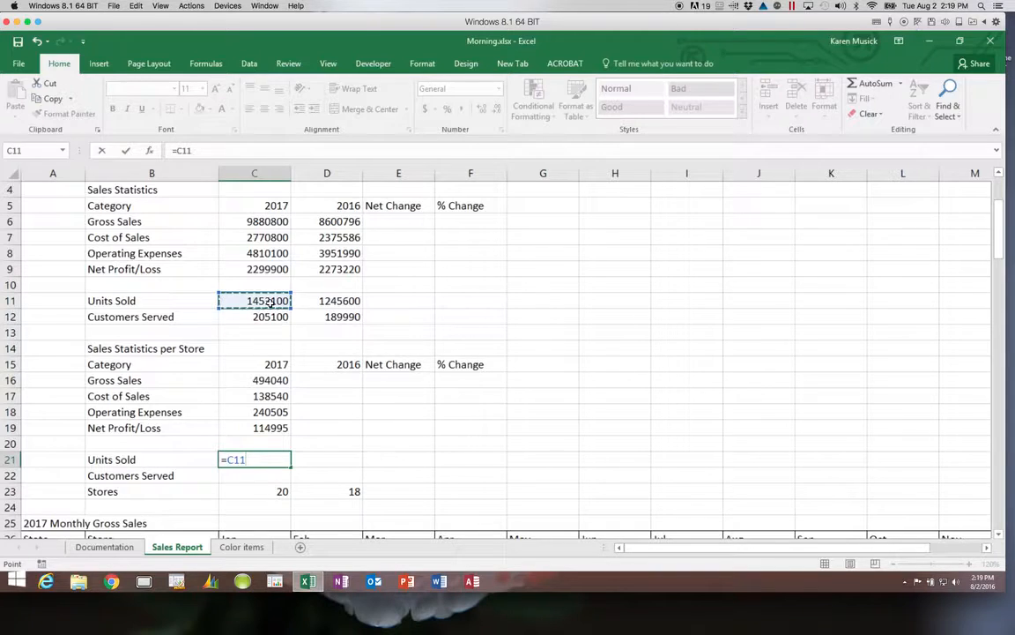
type("/")
left_click(273, 491)
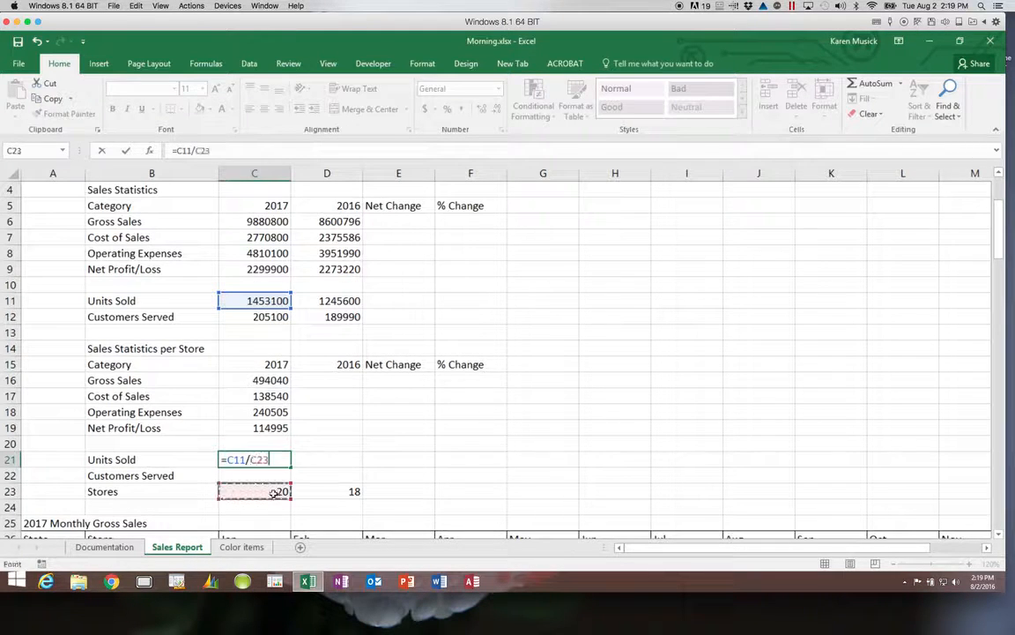
key("Return")
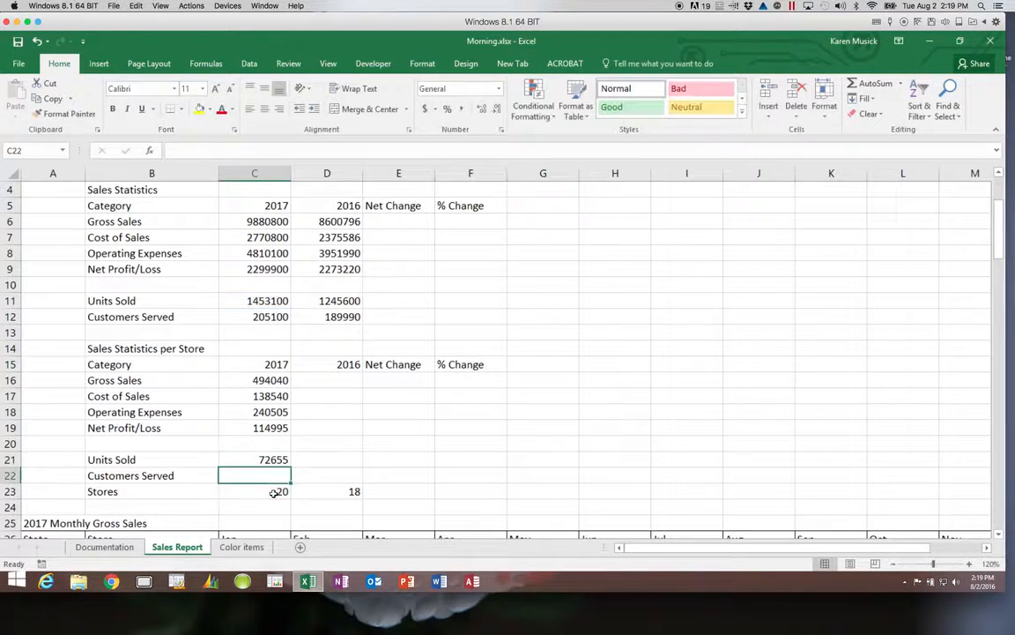
Calculate the 2017 Customers Served per store in C22 with the formula =C12/C23.
type("=")
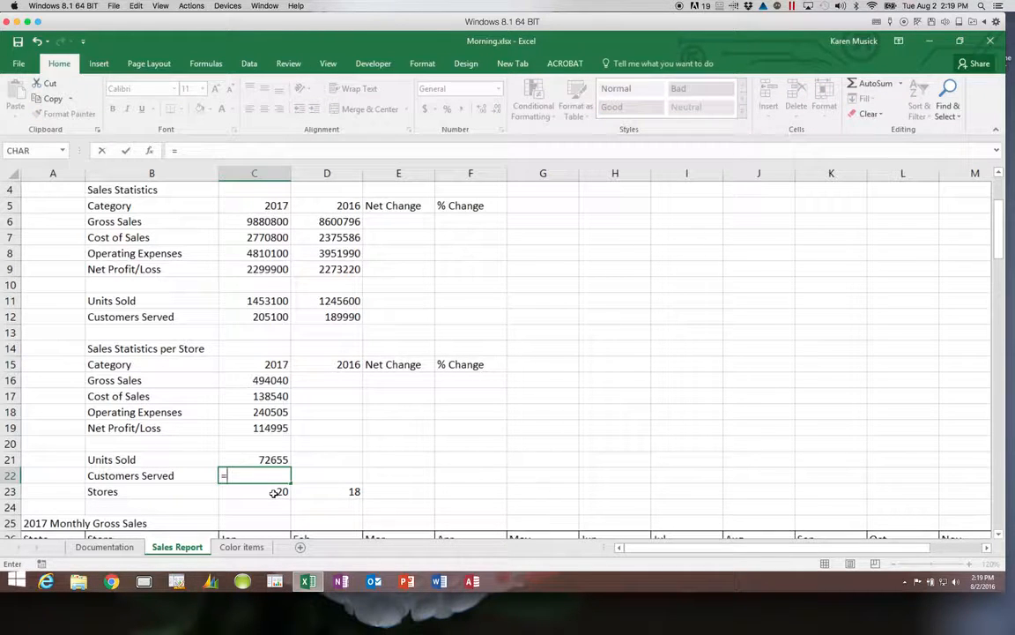
left_click(276, 316)
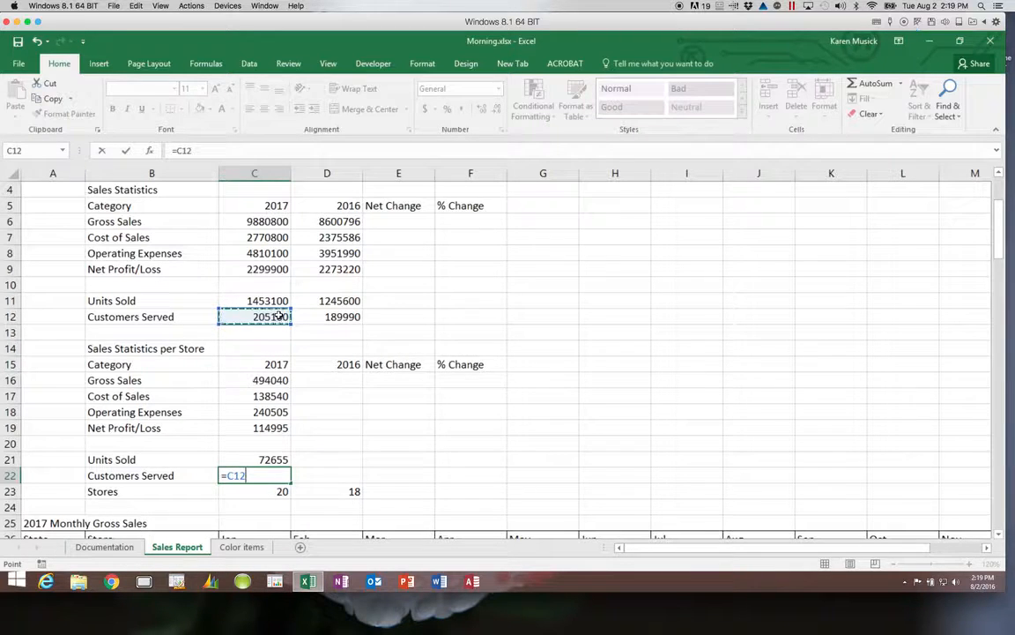
type("/")
left_click(273, 492)
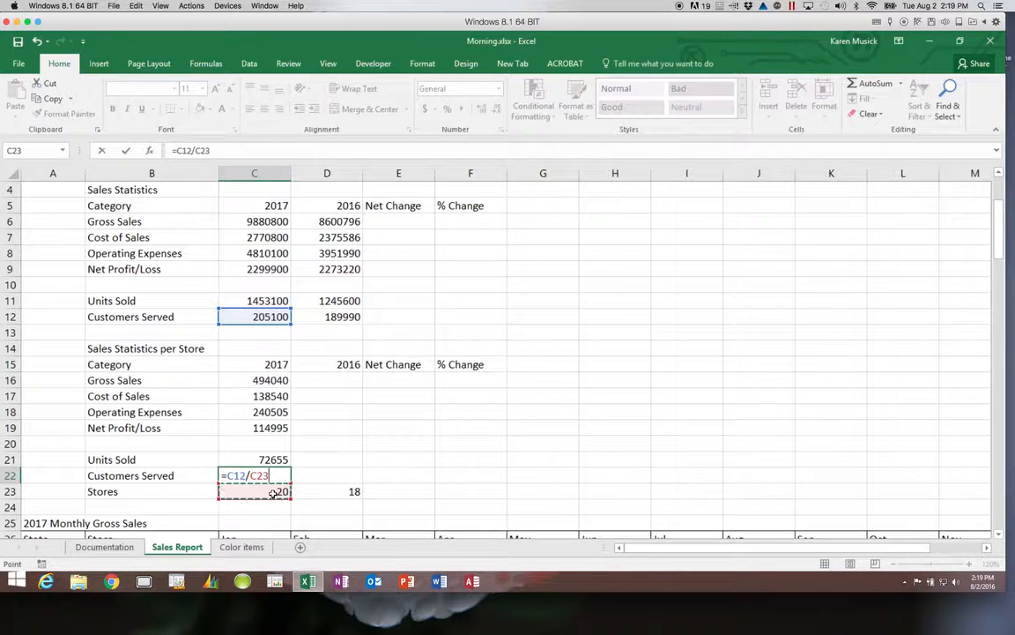
key("Return")
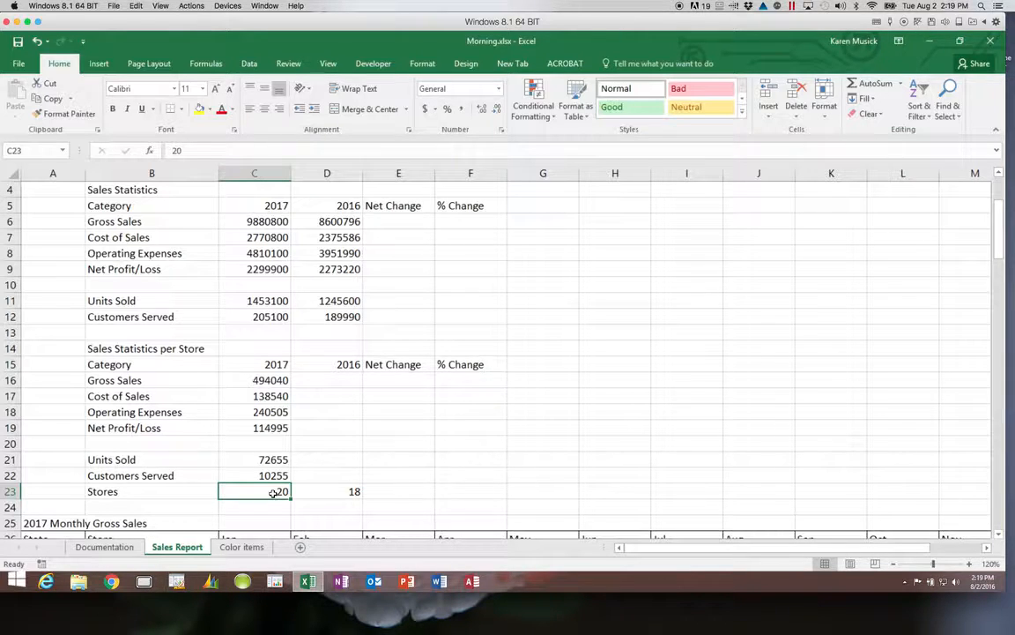
Copy the 2017 per-store formulas from C16:C22 into the 2016 column starting at D16.
left_click(269, 380)
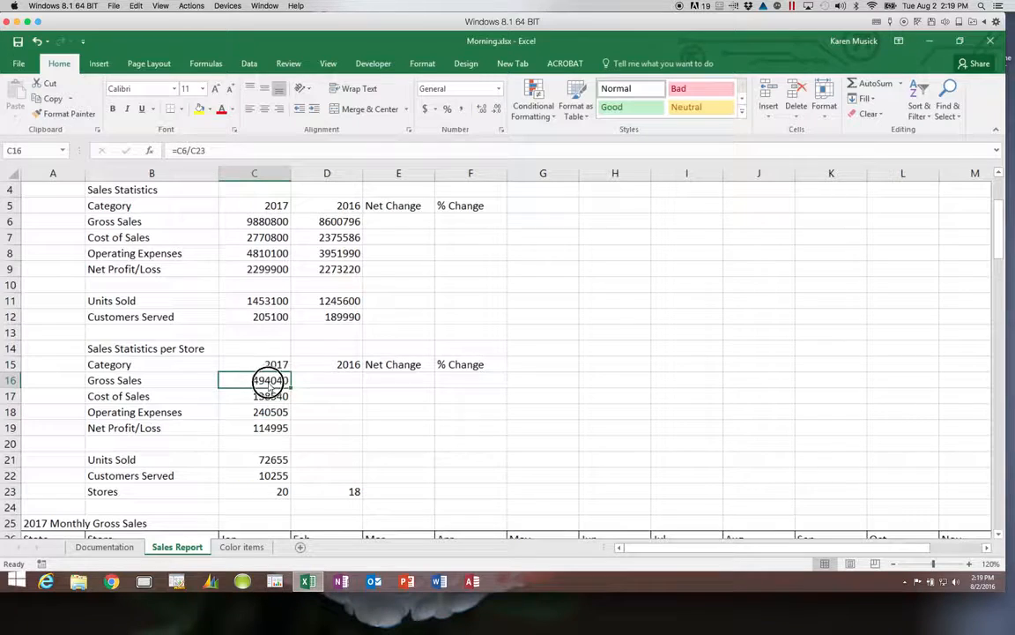
left_click_drag(269, 380, 258, 475)
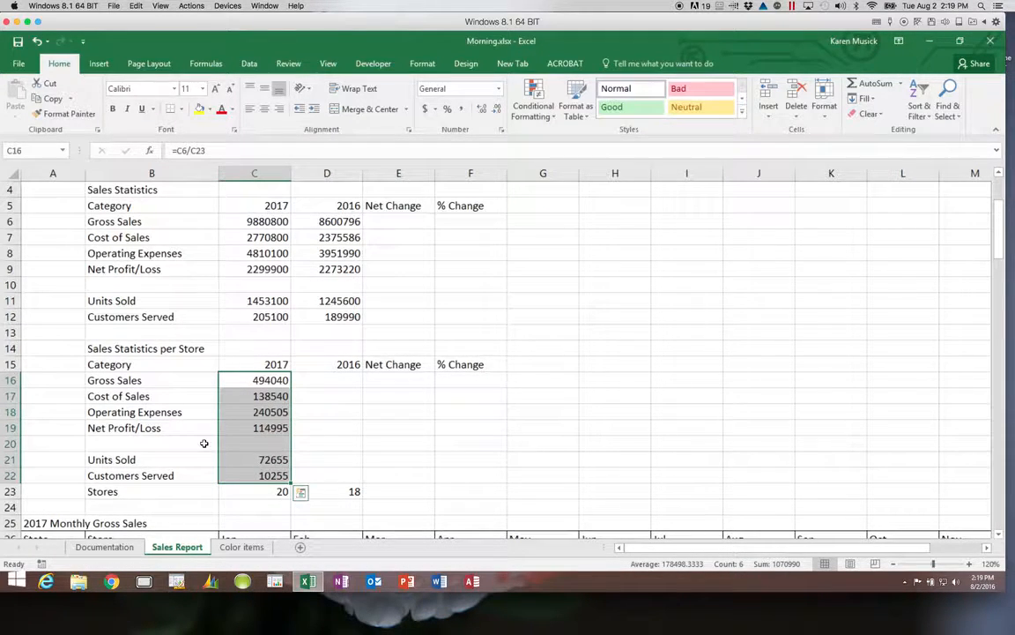
left_click(50, 99)
left_click(315, 380)
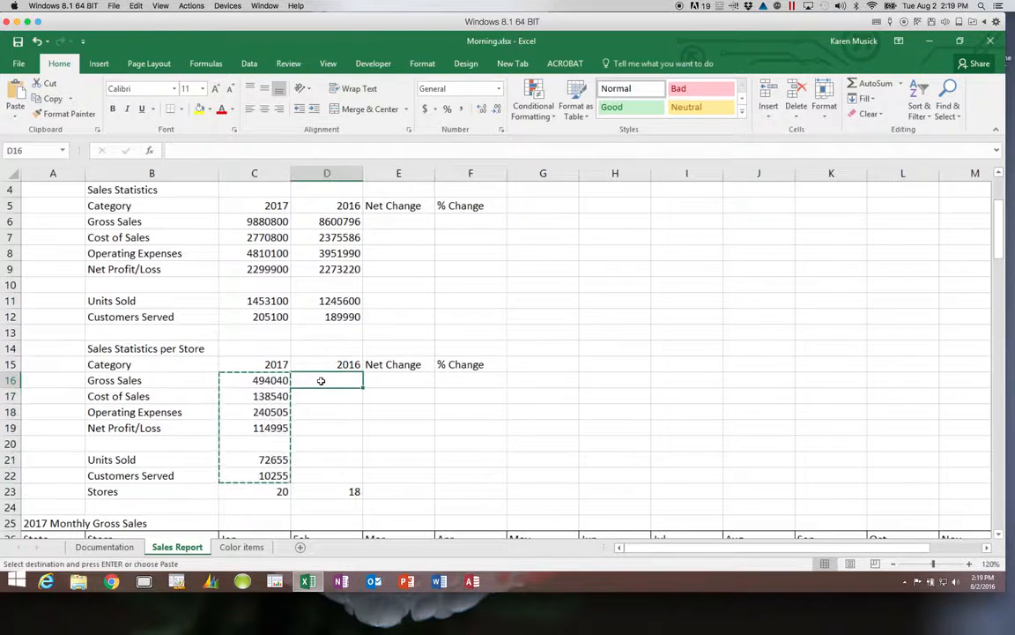
left_click(18, 89)
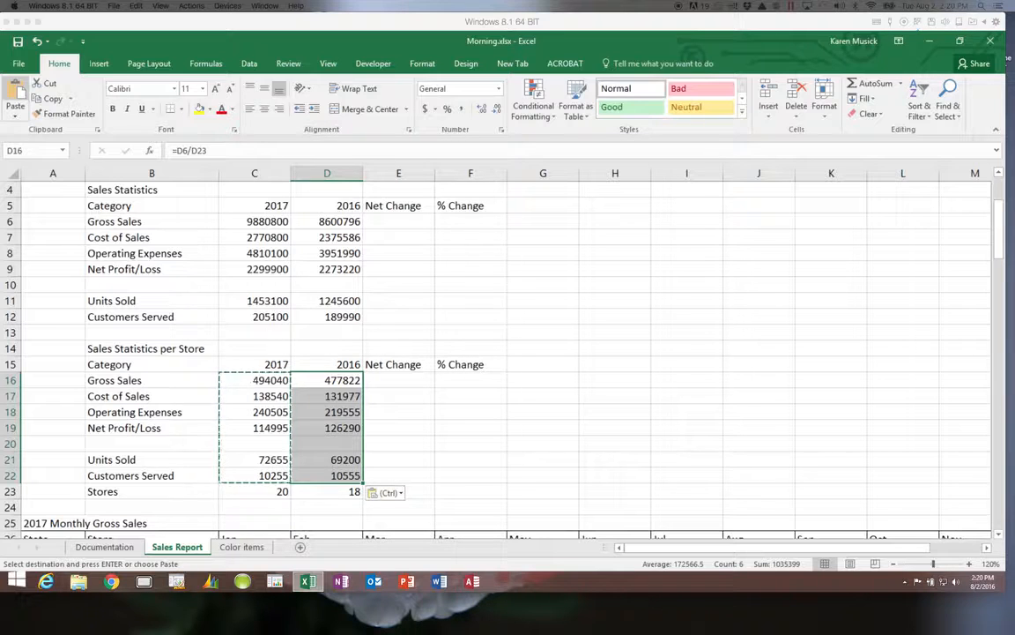
Calculate the Net Change in Gross Sales in E6 with the formula =C6-D6.
left_click(393, 219)
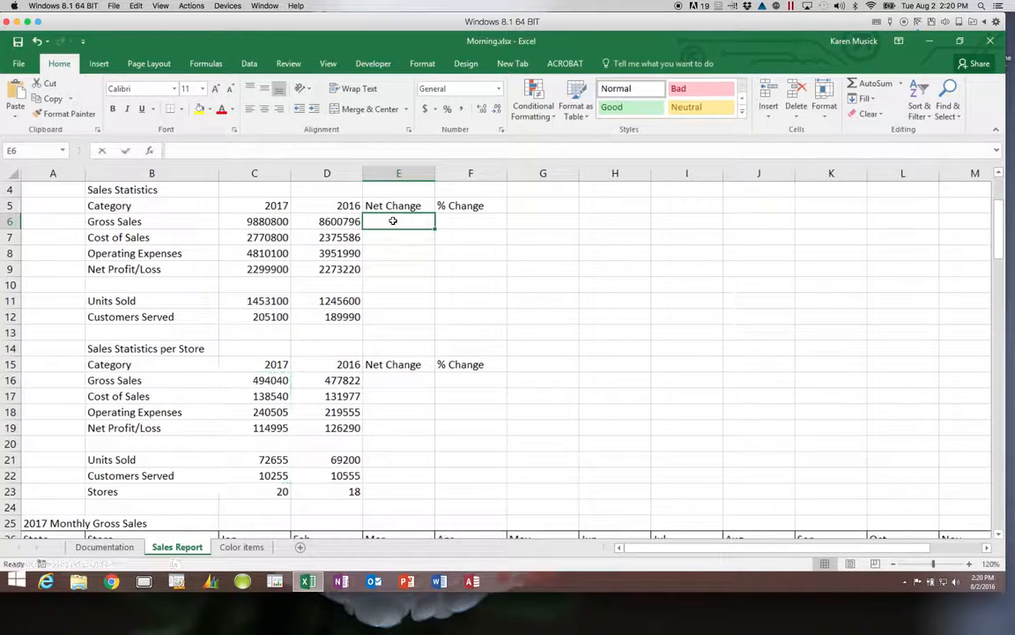
type("=")
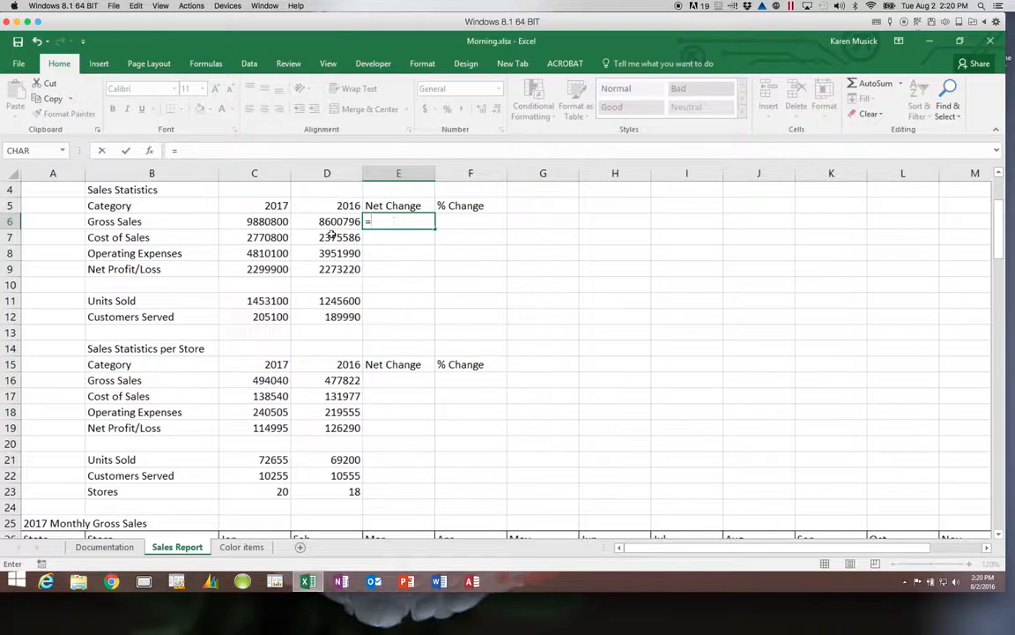
left_click(264, 220)
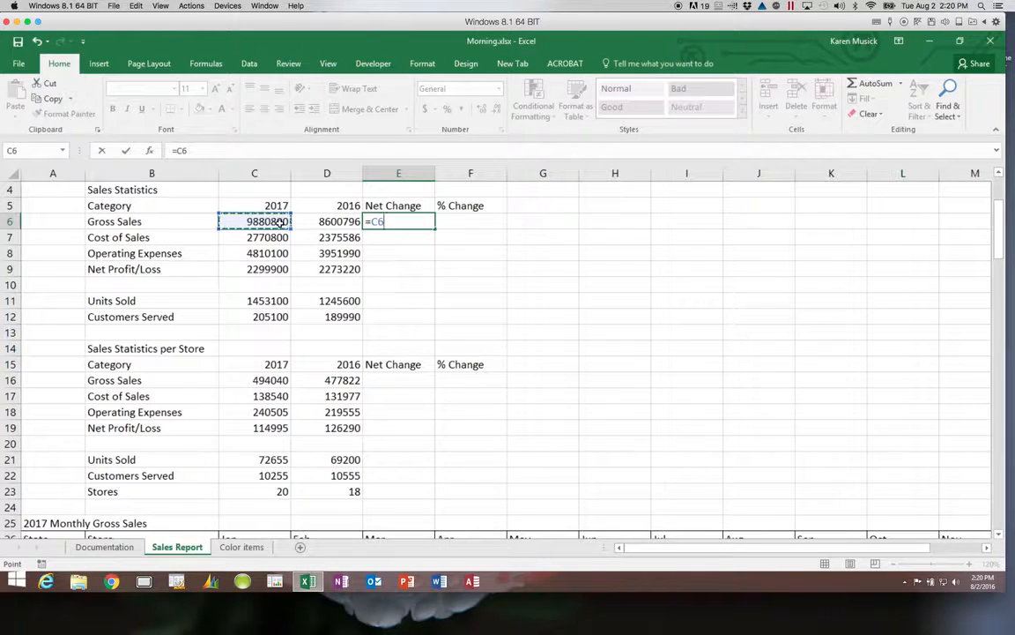
type("-")
left_click(331, 222)
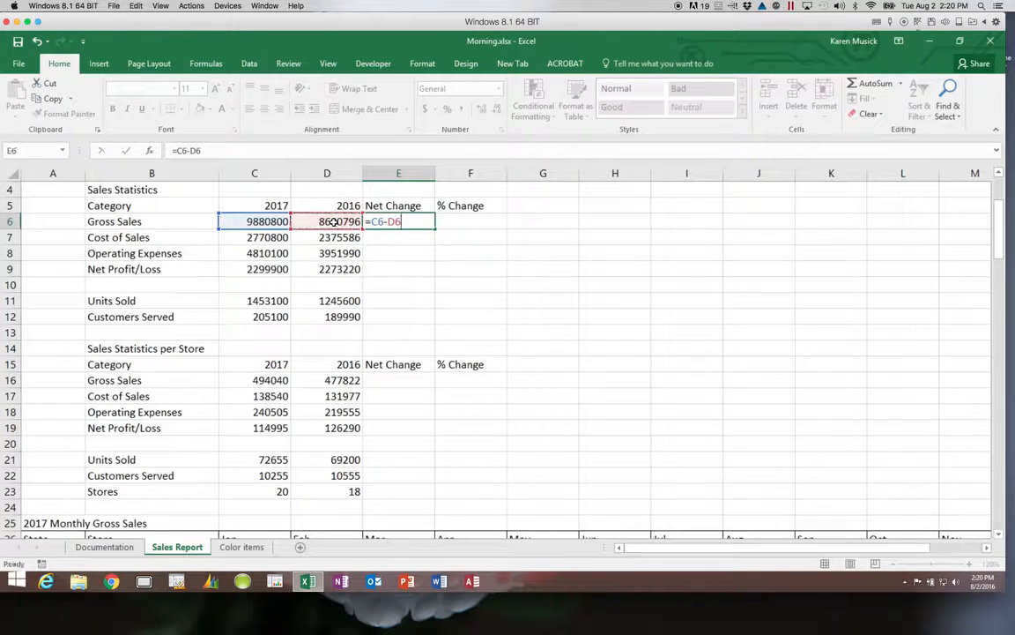
key("Return")
Calculate the % Change in Gross Sales in F6 with the formula =(C6-D6)/D6.
key("Up")
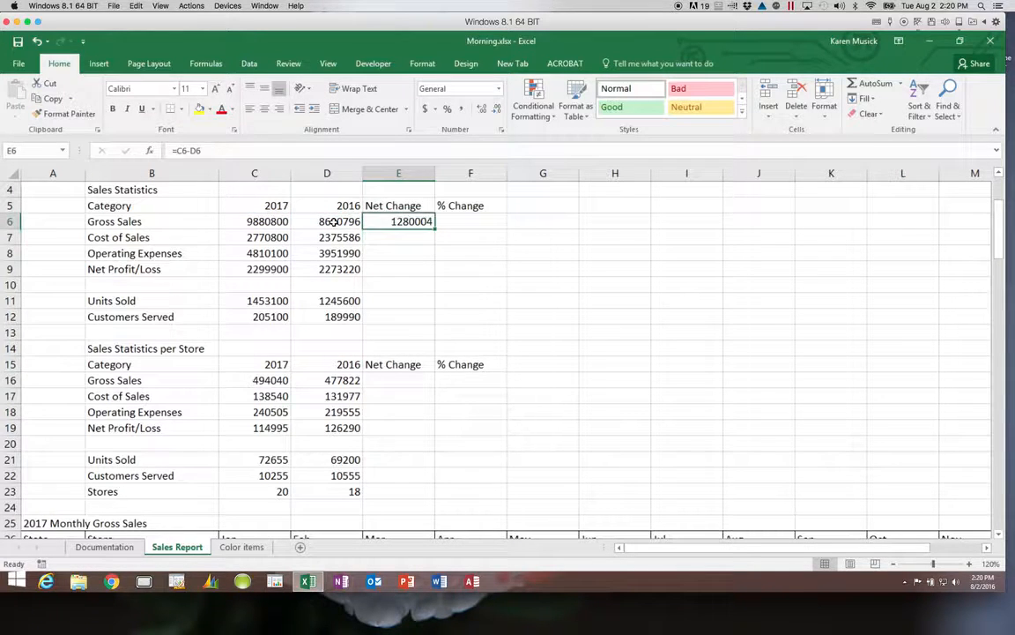
key("Right")
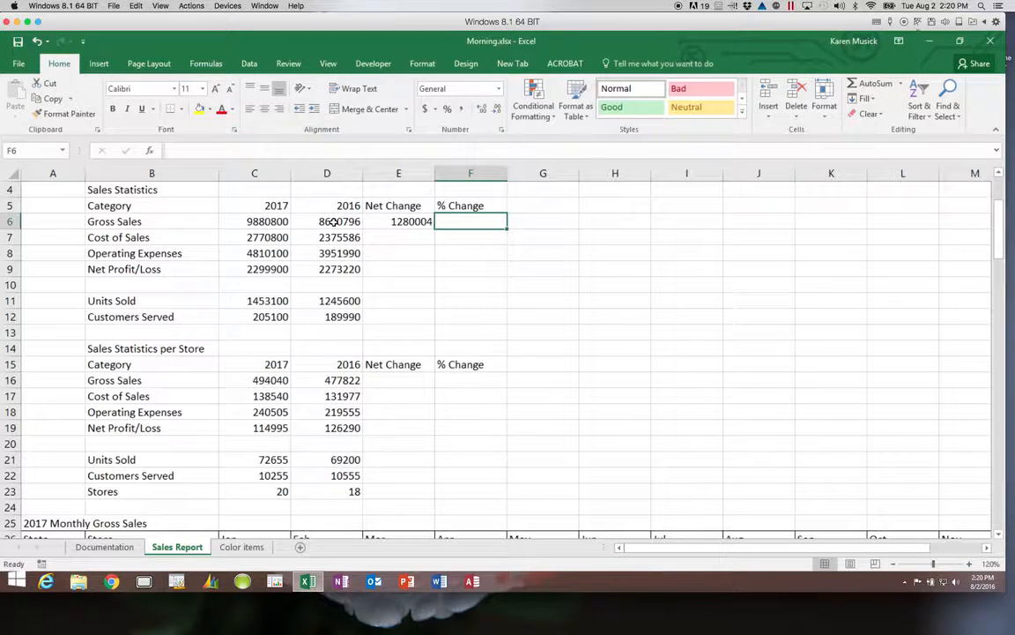
type("=")
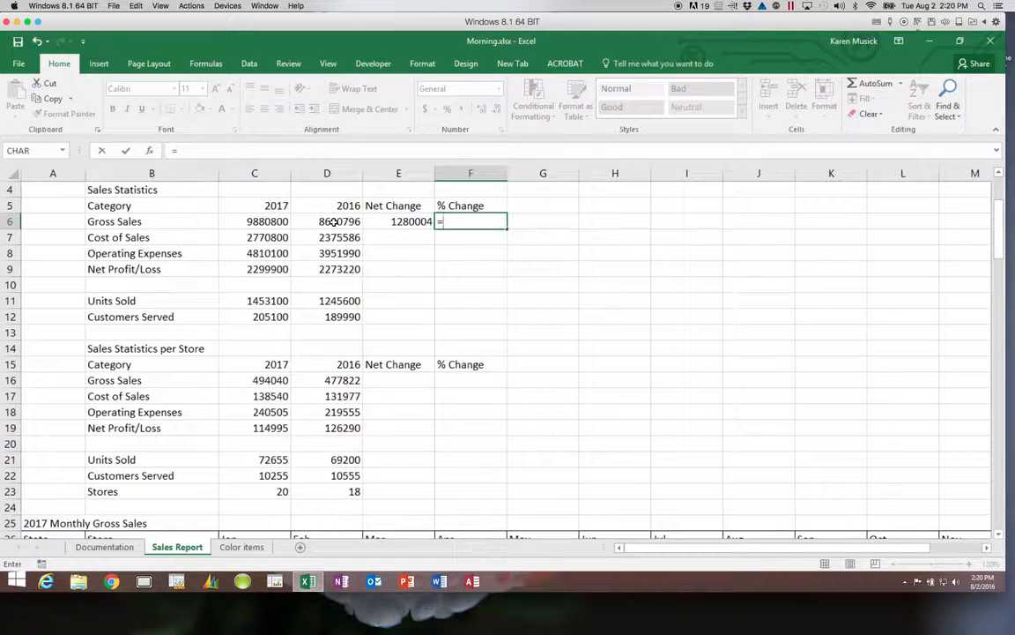
type("(")
left_click(245, 222)
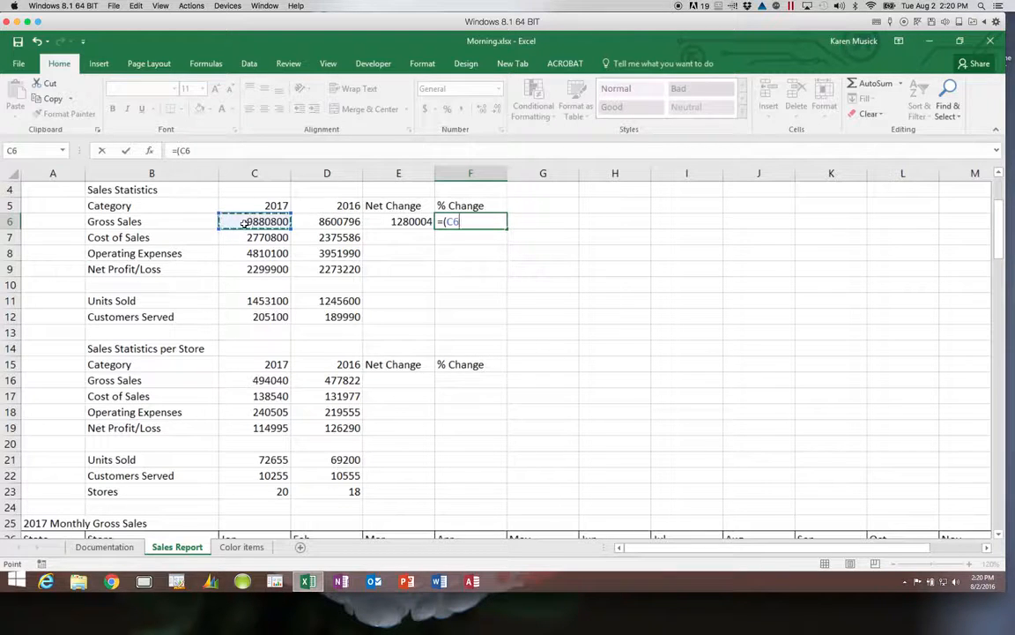
type("-")
left_click(319, 221)
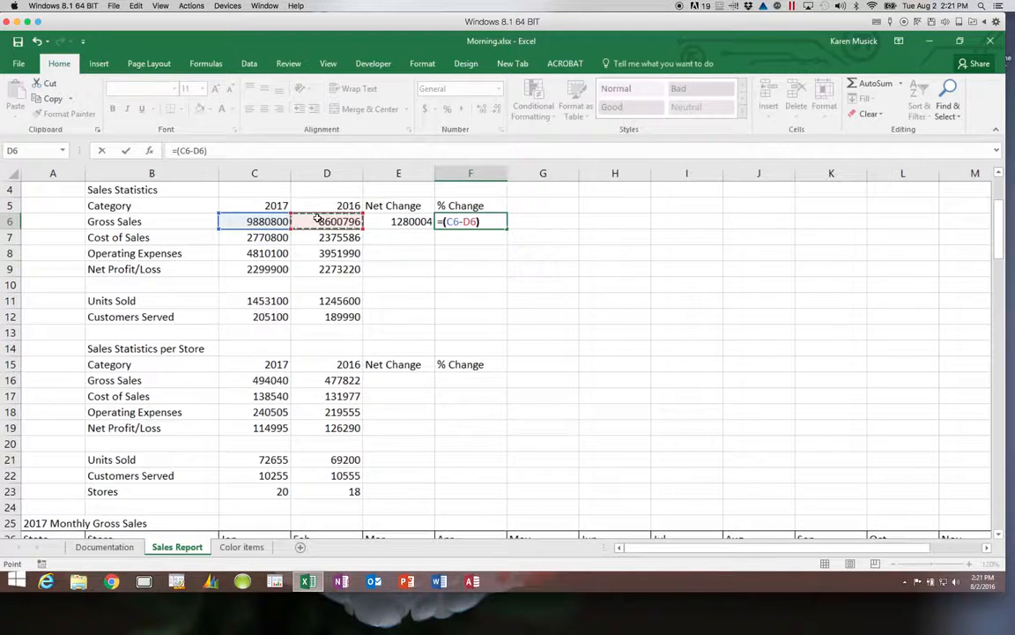
type(")")
left_click(326, 222)
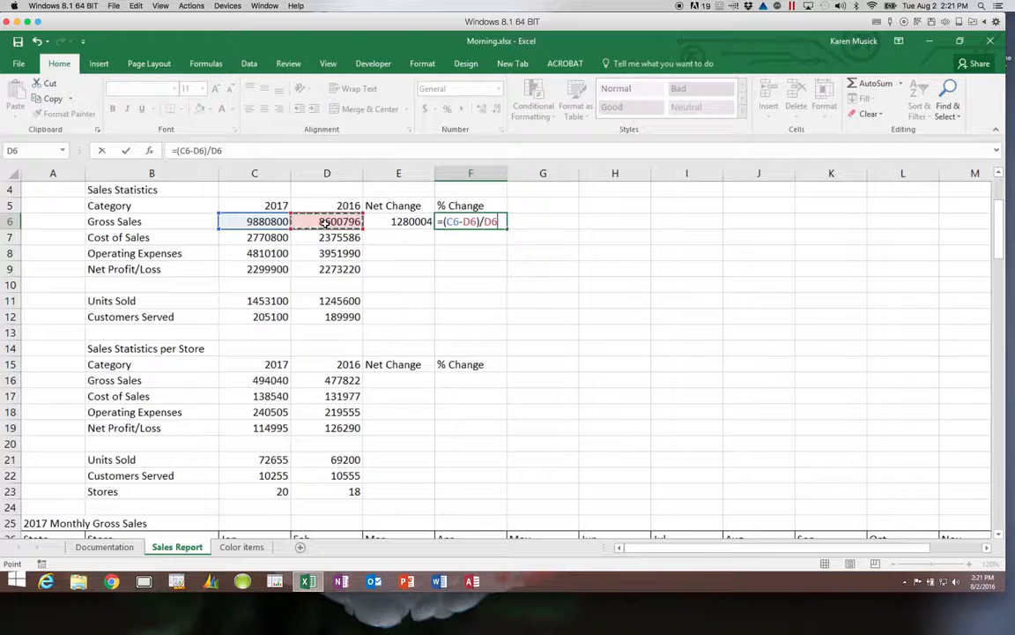
key("Return")
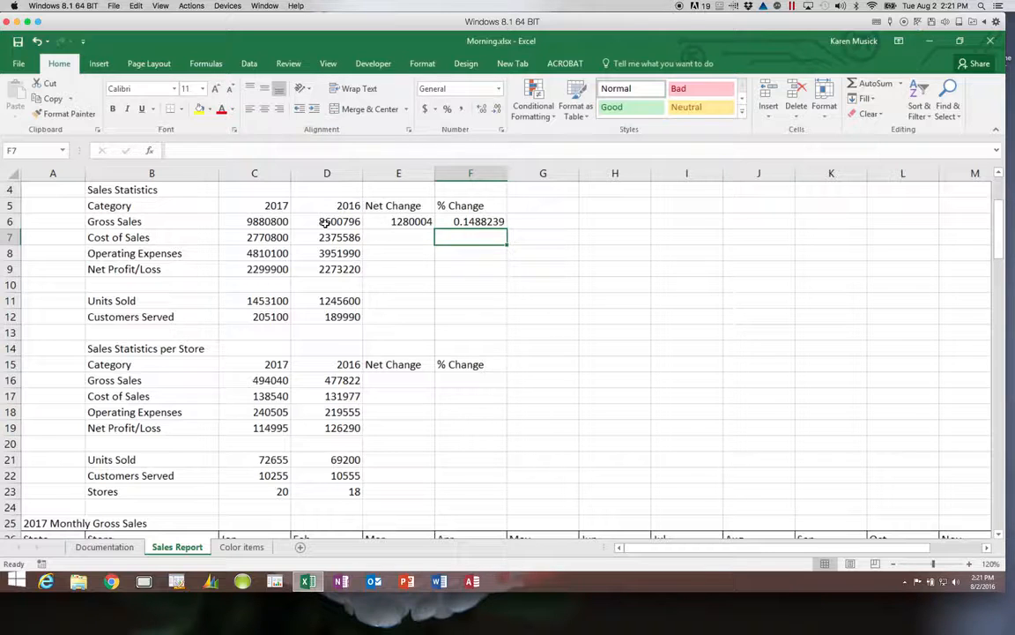
Copy the Net Change and % Change formulas from E6:F6 into E7:F9 and E11:F12.
left_click_drag(426, 223, 472, 222)
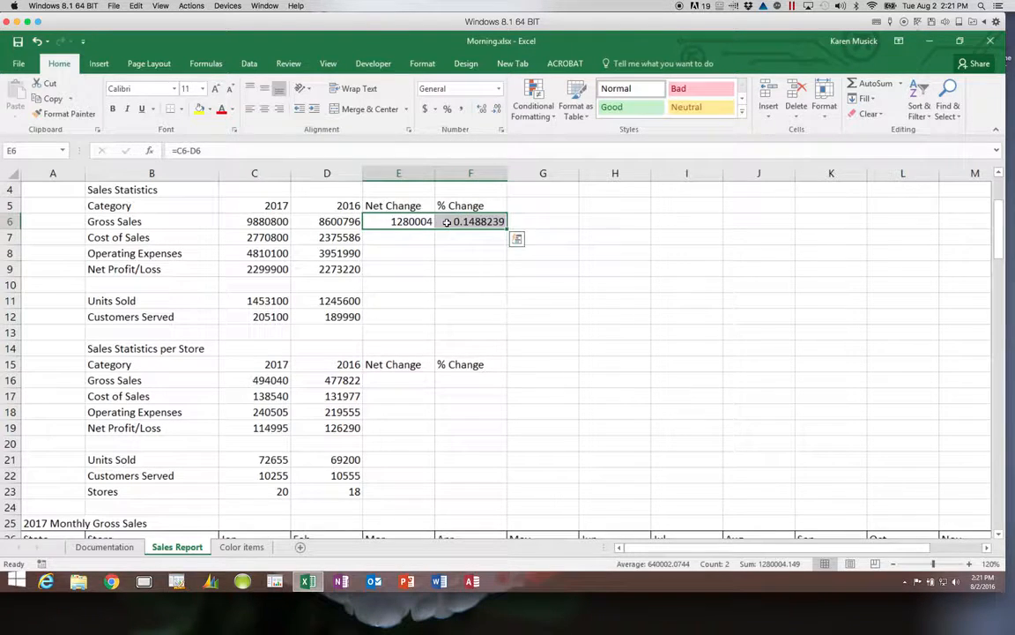
left_click(50, 99)
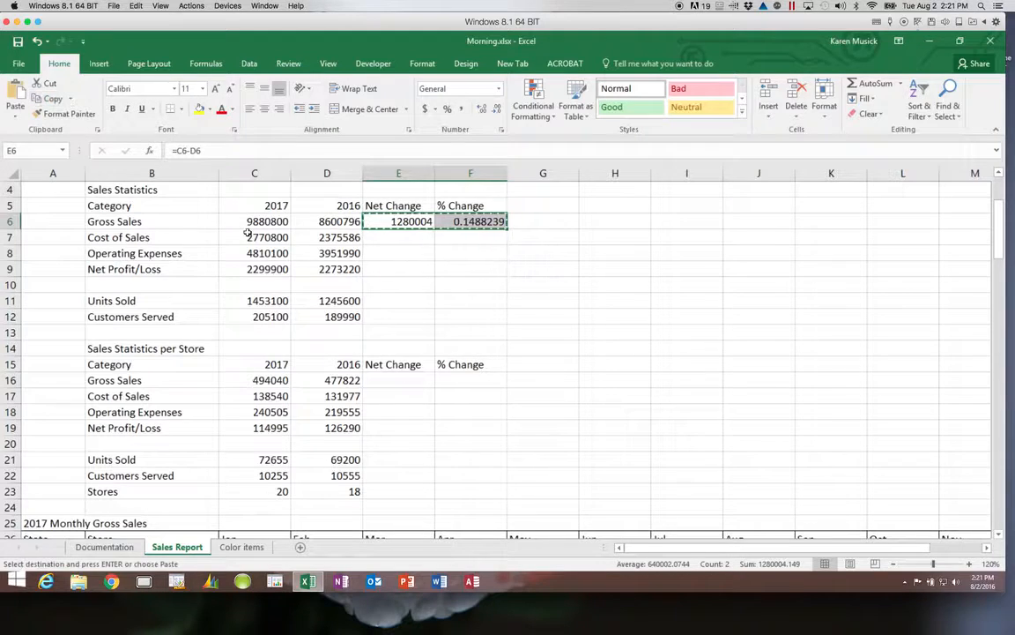
left_click_drag(400, 240, 443, 267)
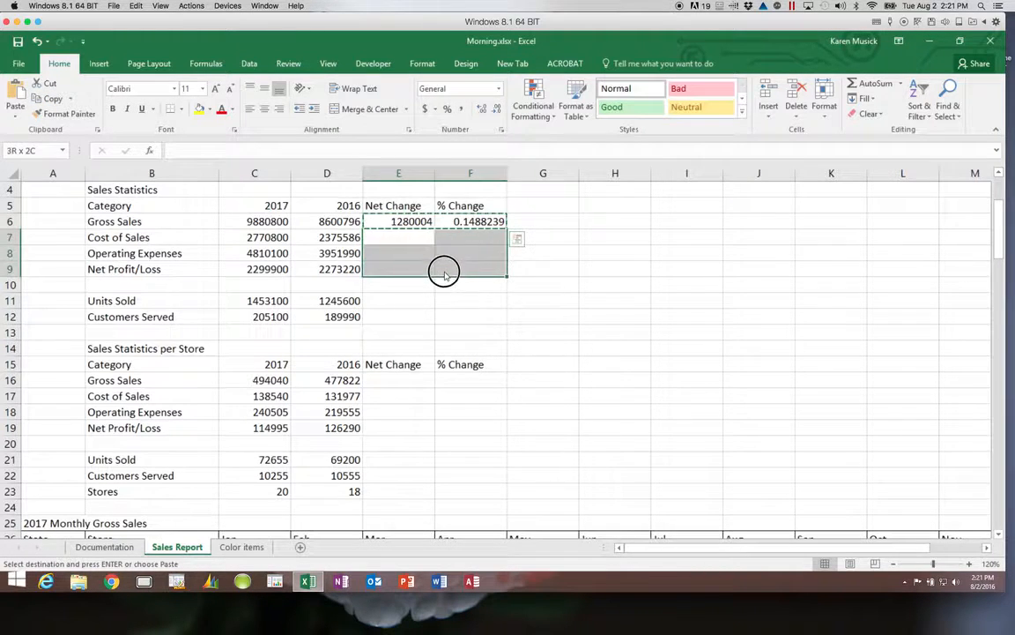
left_click(15, 95)
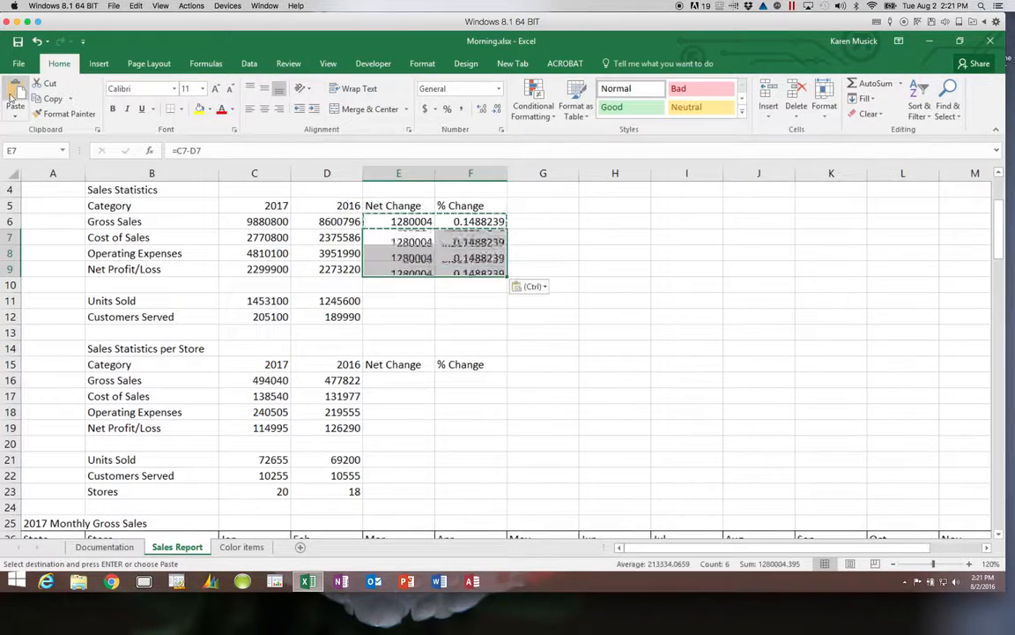
left_click_drag(426, 301, 449, 313)
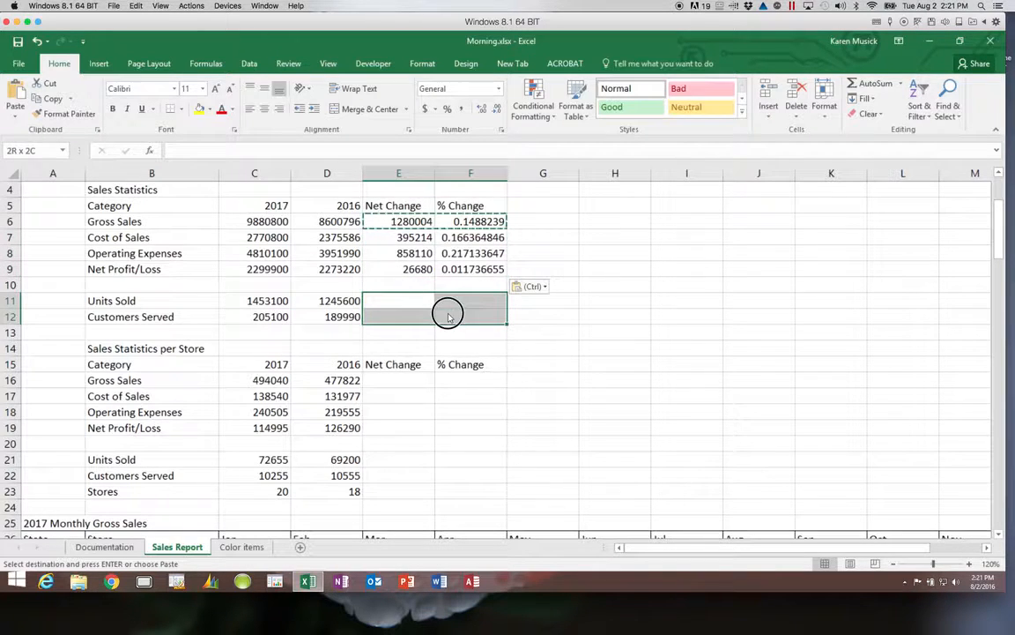
left_click(17, 92)
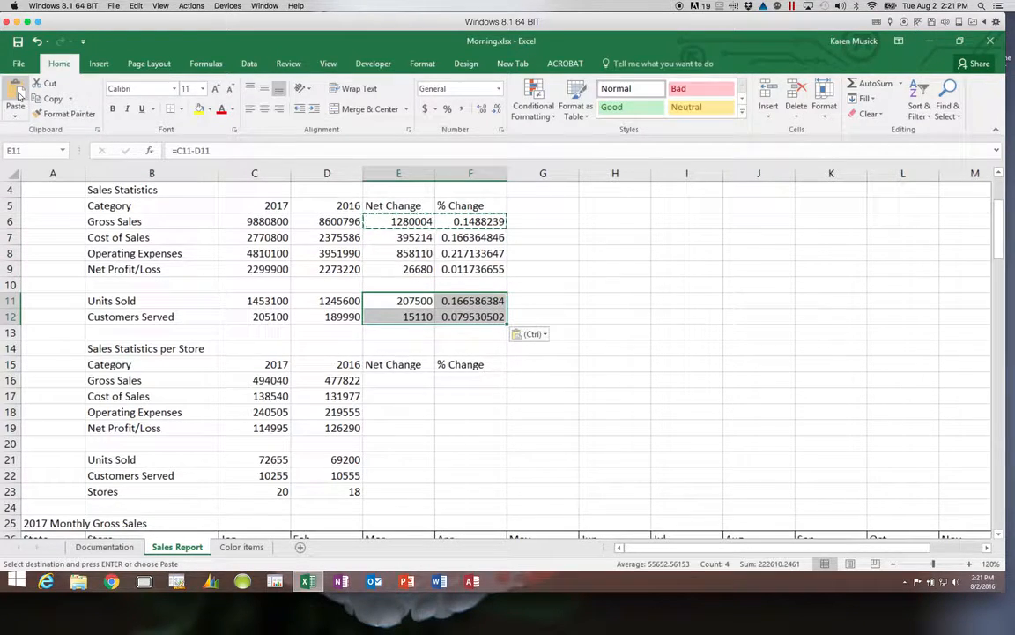
Paste the copied Net Change and % Change formulas into the per-store ranges E16:F19 and E21:F23.
left_click(393, 379)
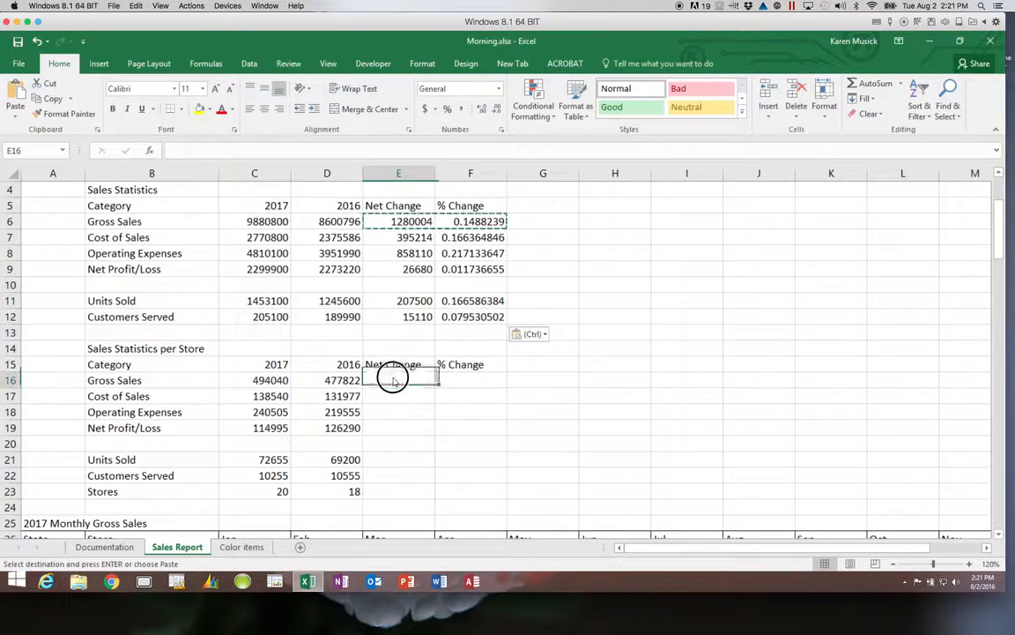
left_click_drag(393, 379, 458, 421)
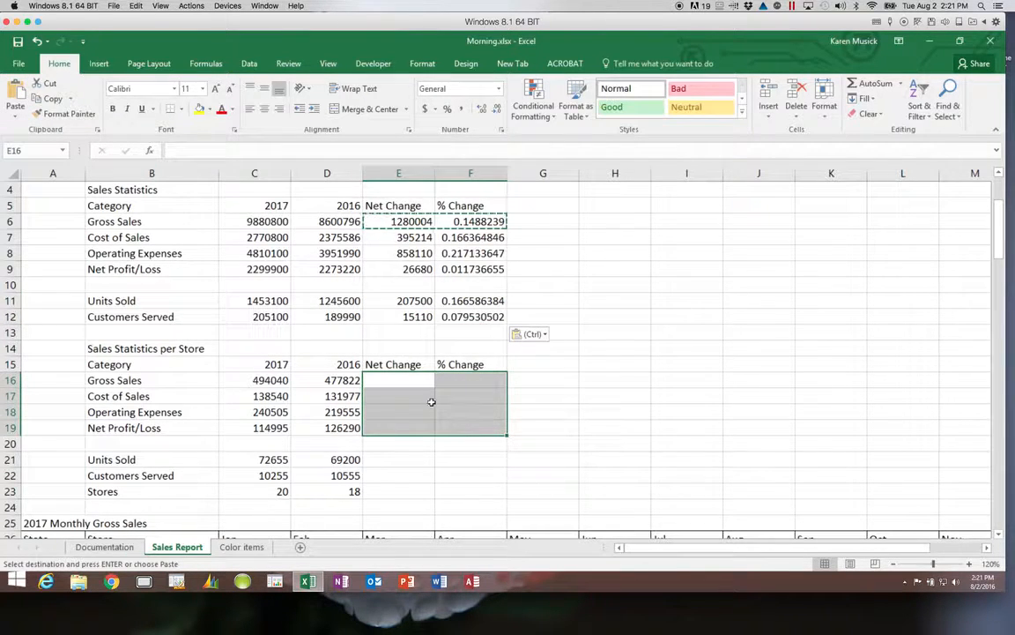
left_click(13, 88)
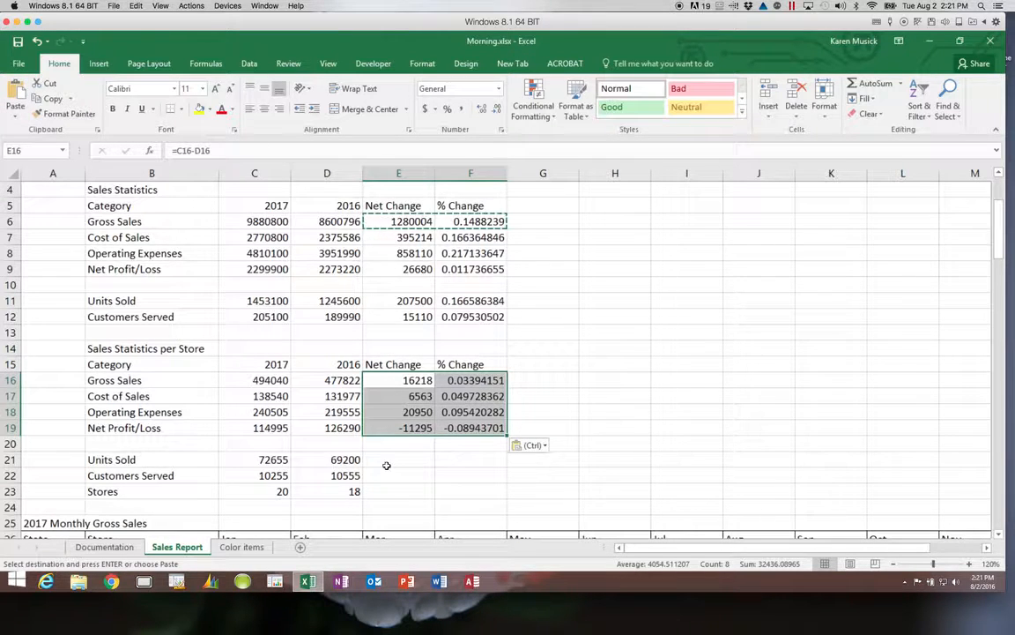
left_click_drag(386, 463, 450, 490)
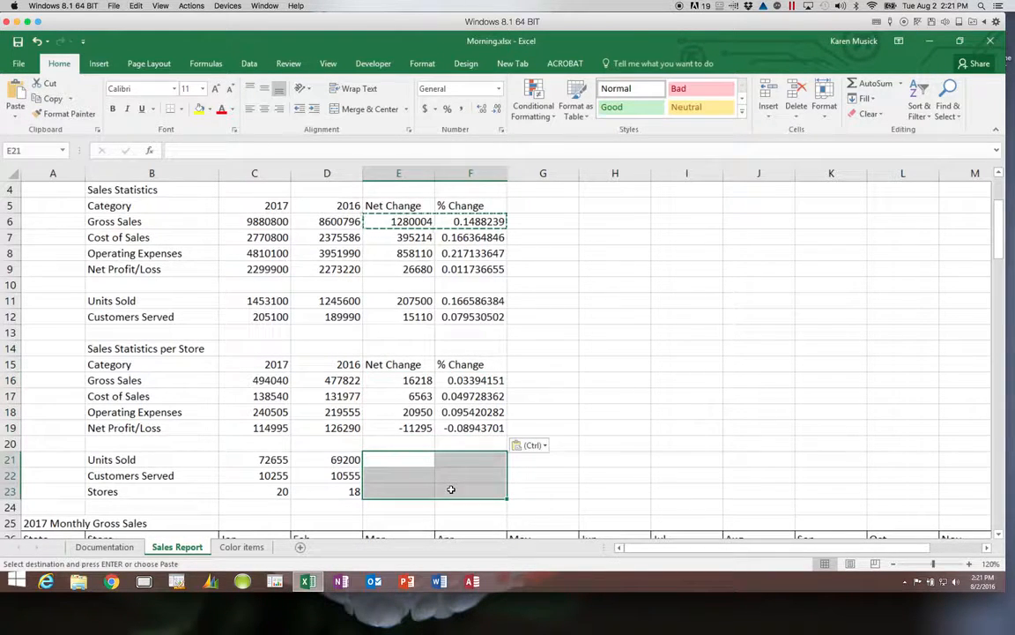
left_click(16, 90)
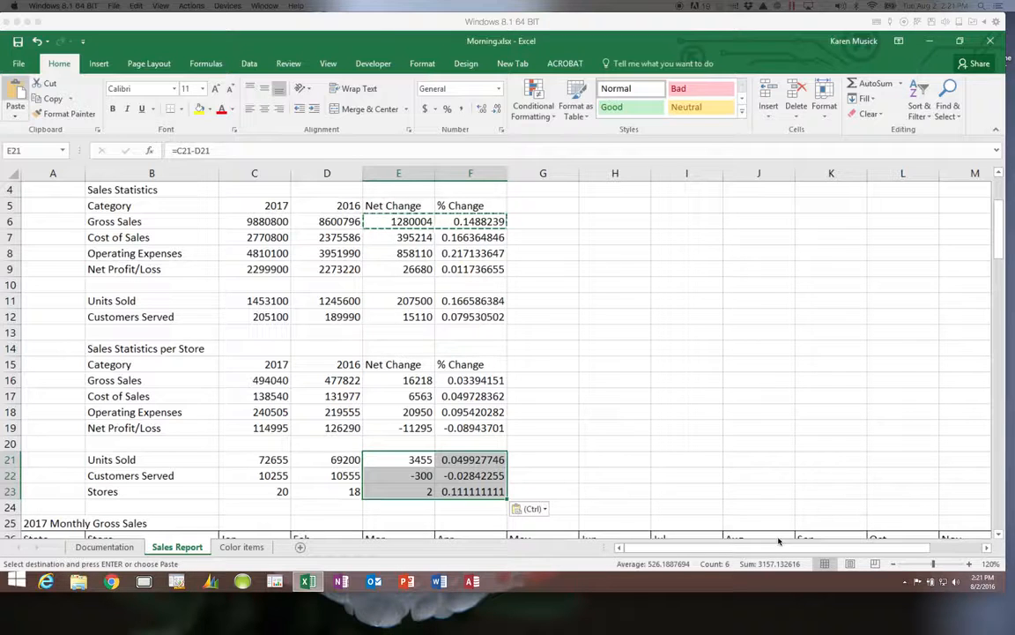
Add the heading TOTAL in O26, after the Dec column of the monthly gross sales table.
left_click_drag(781, 551, 851, 555)
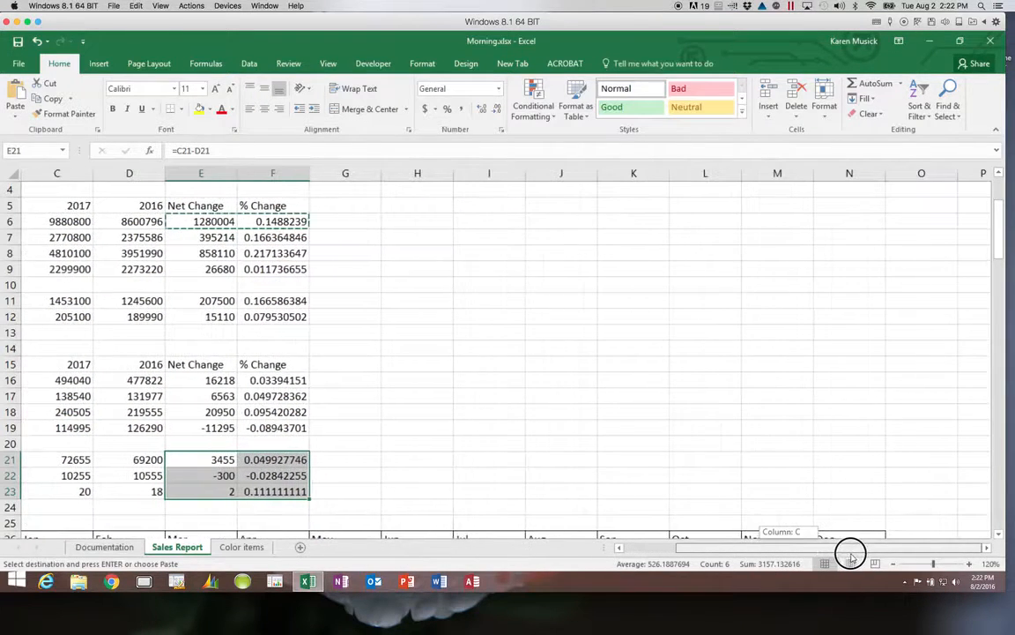
left_click(1000, 534)
left_click(999, 534)
left_click(999, 534)
left_click(1000, 534)
left_click(999, 534)
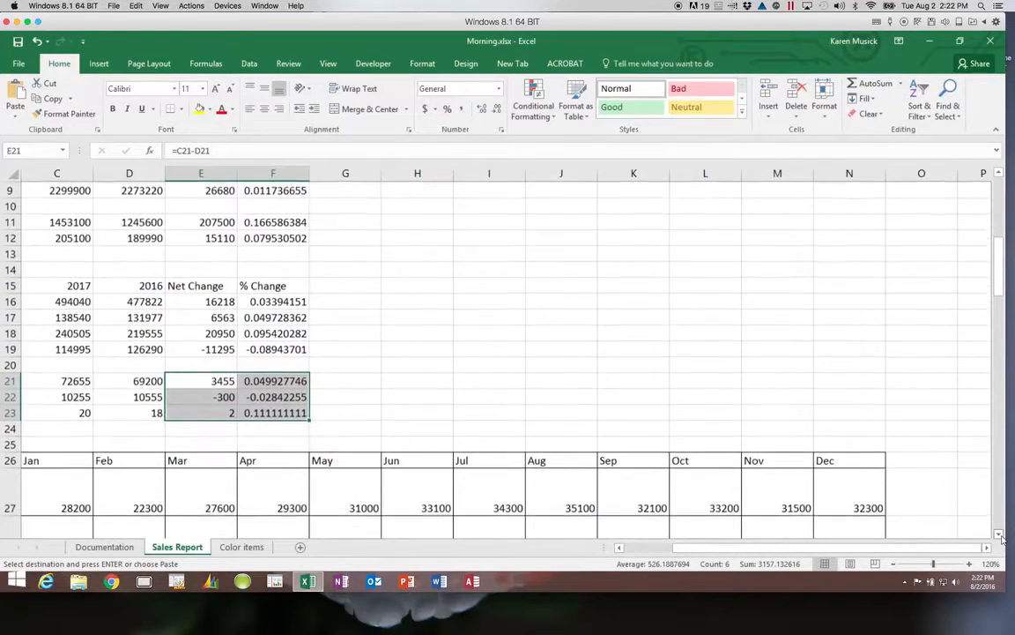
left_click(902, 461)
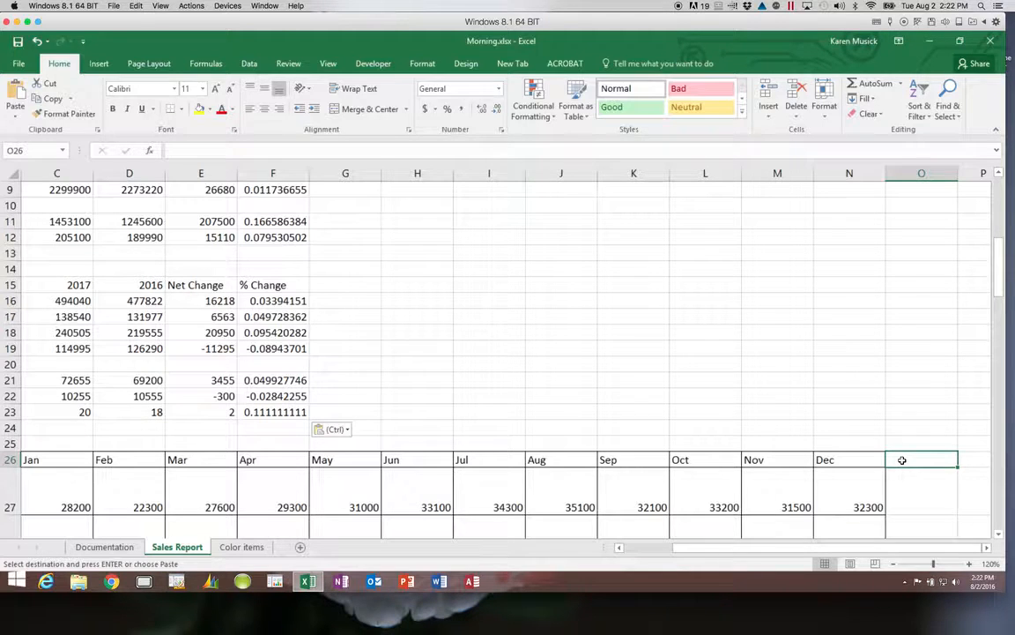
type("TOTAL")
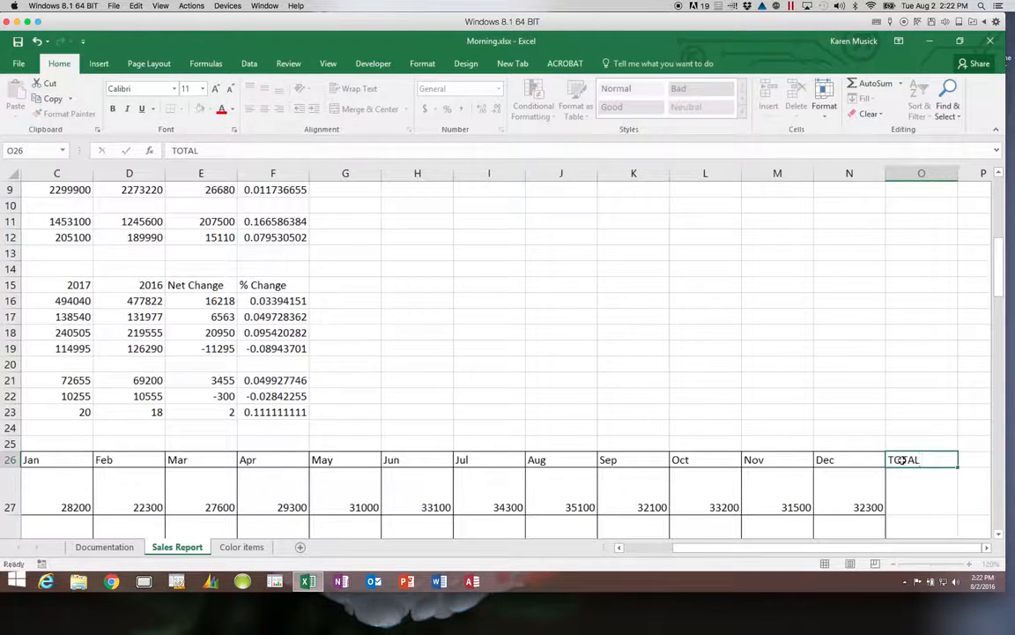
key("Return")
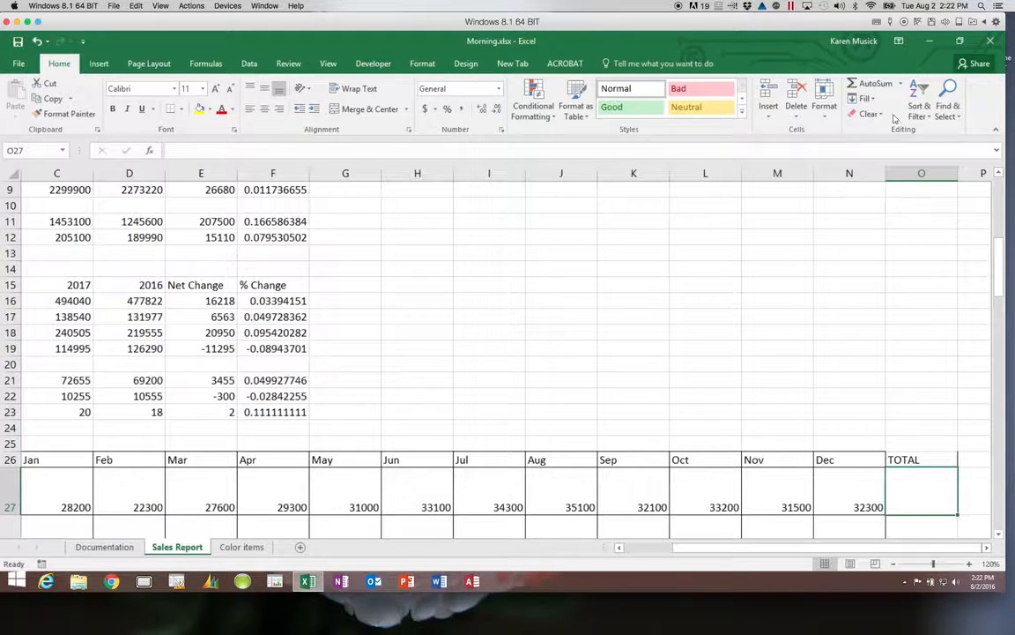
Total the first store's months in O27 with =SUM(C27:N27) and copy the formula into O28:O46.
left_click(881, 85)
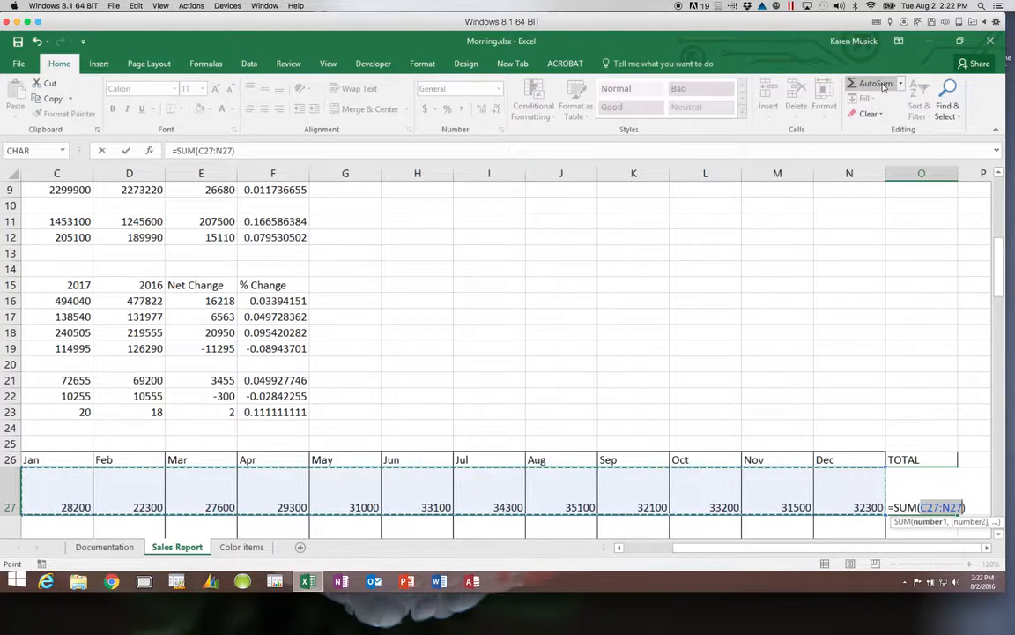
key("Return")
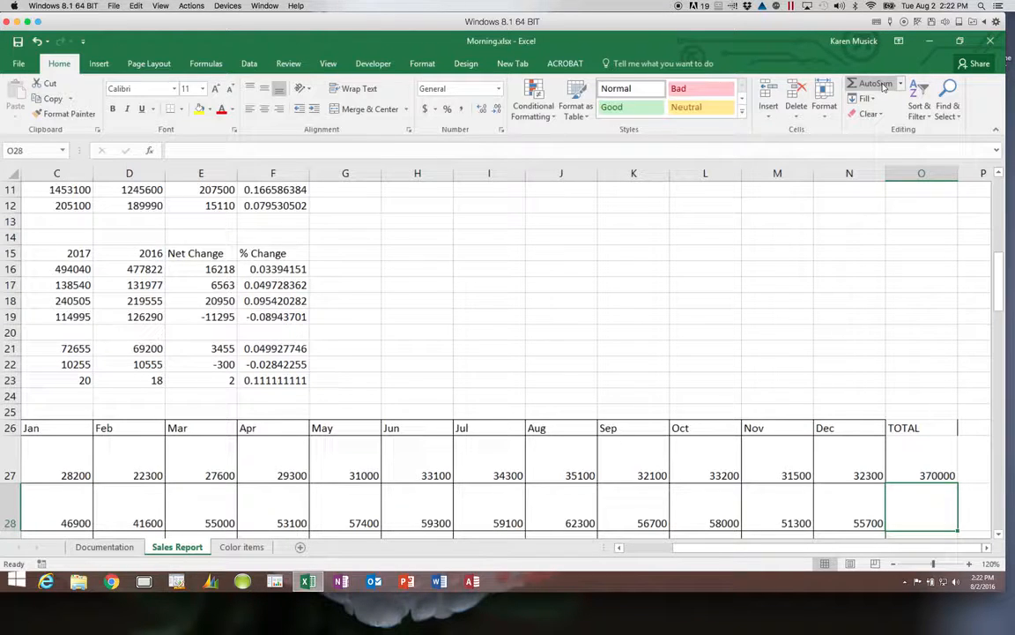
left_click(932, 462)
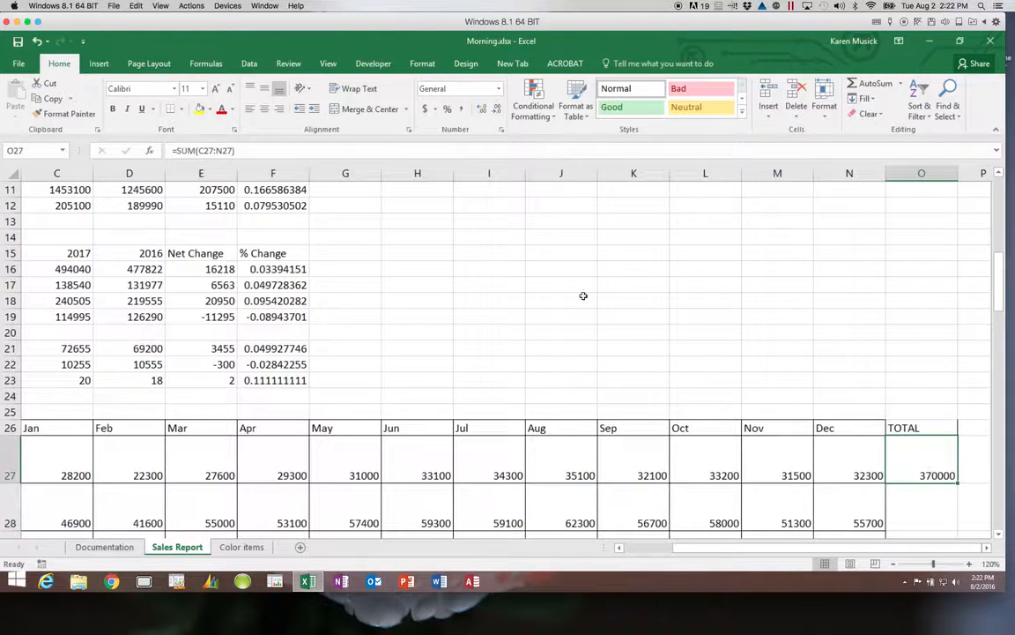
left_click(52, 99)
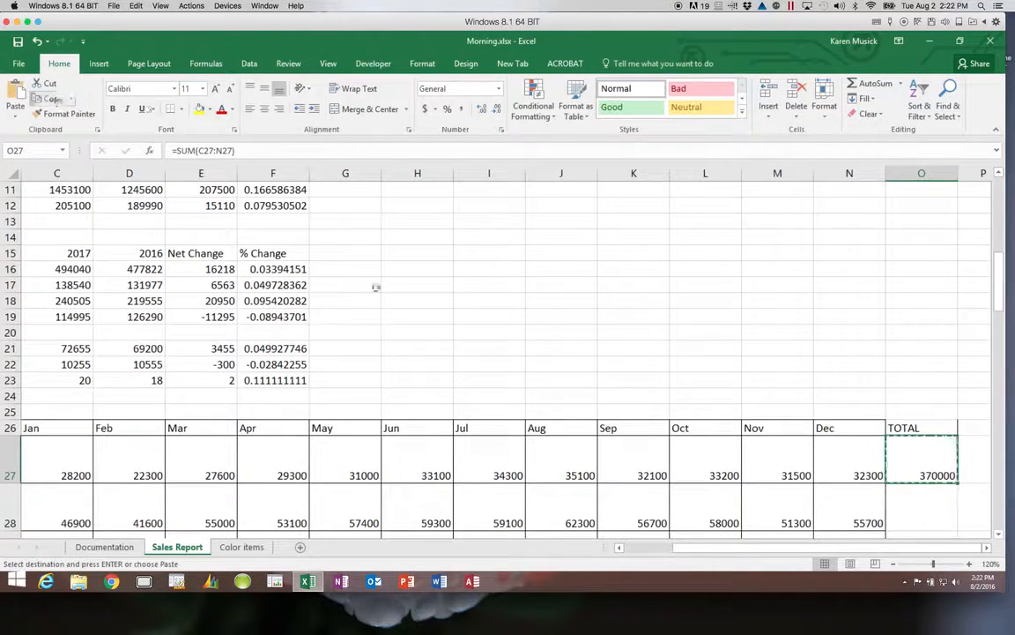
left_click_drag(906, 510, 909, 460)
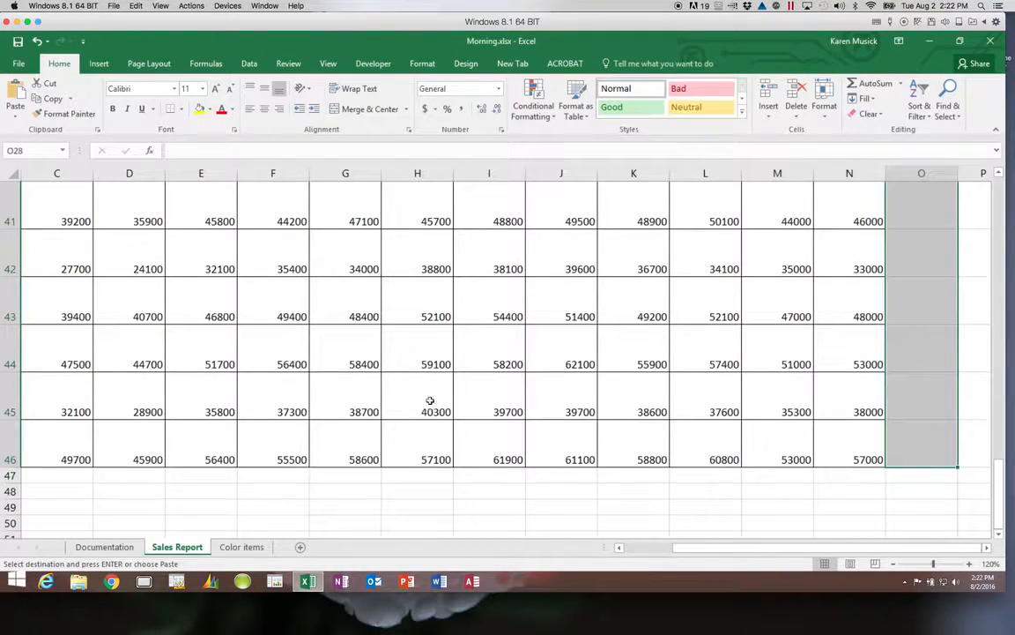
left_click(15, 95)
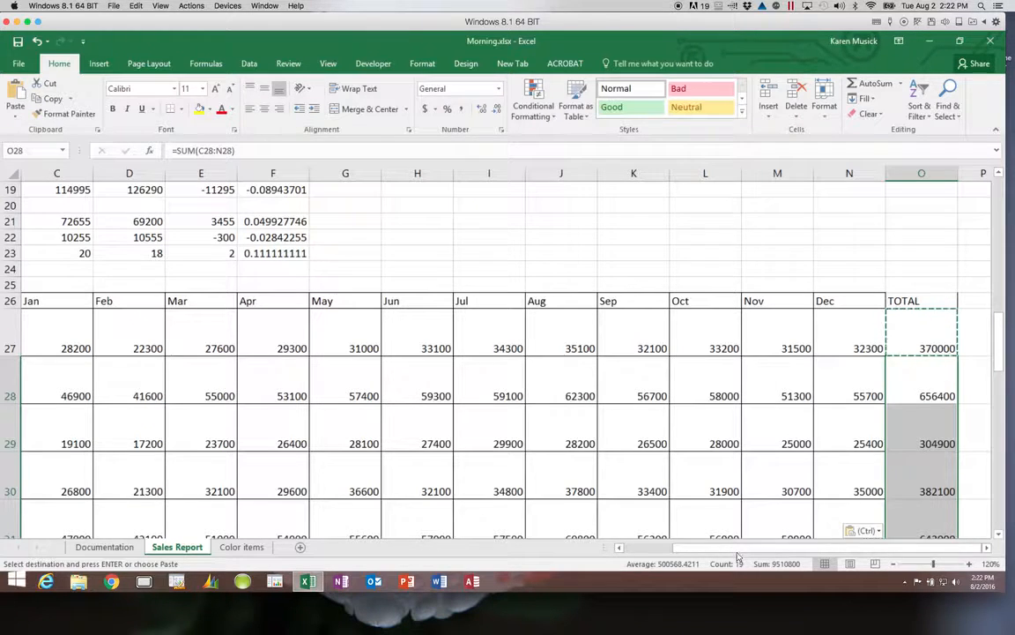
left_click_drag(738, 548, 669, 549)
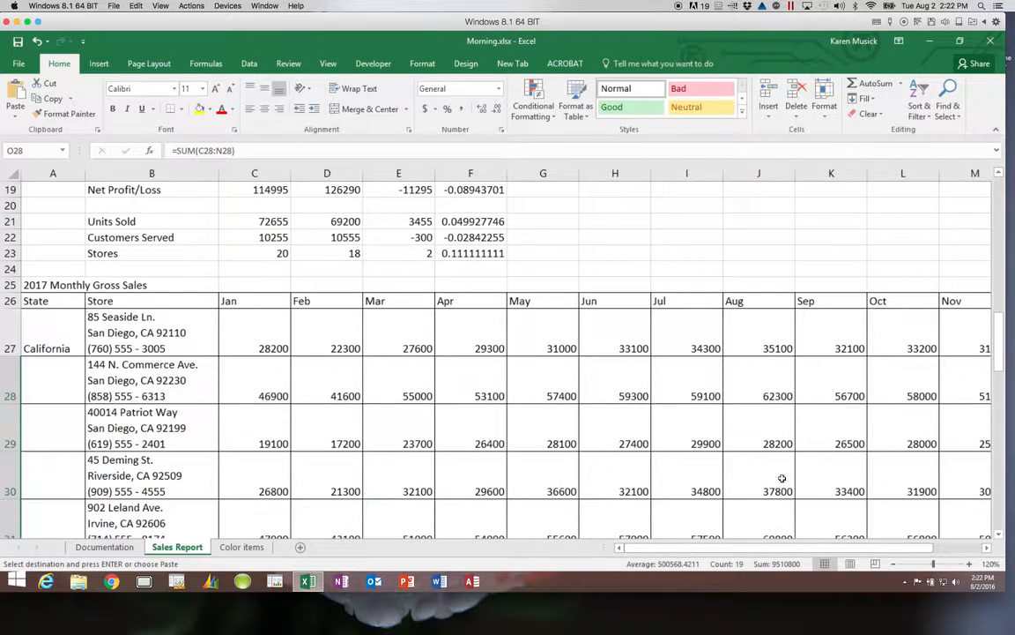
left_click_drag(999, 371, 988, 534)
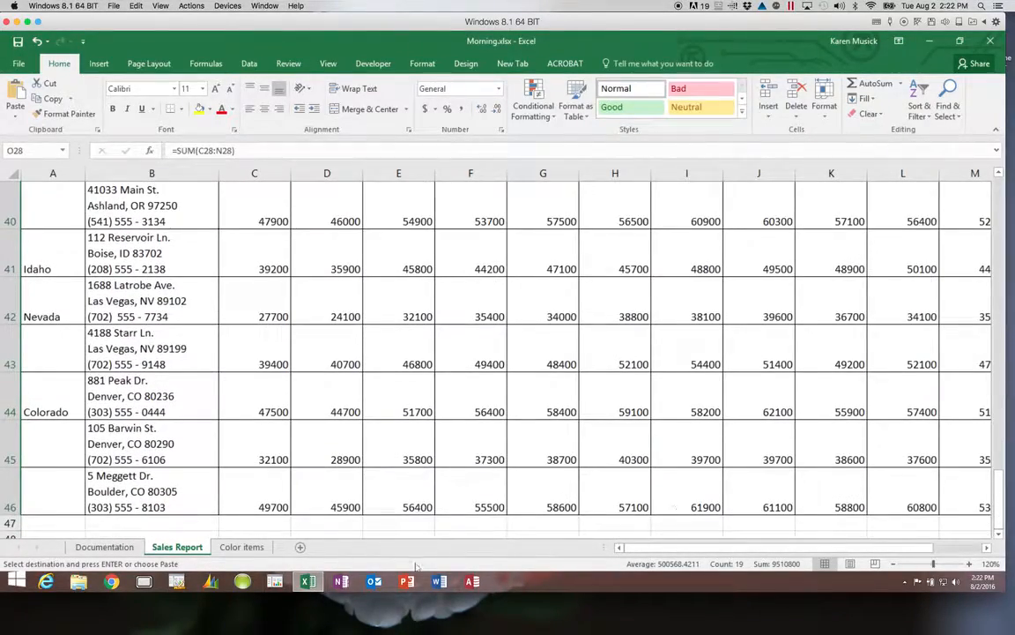
left_click(67, 527)
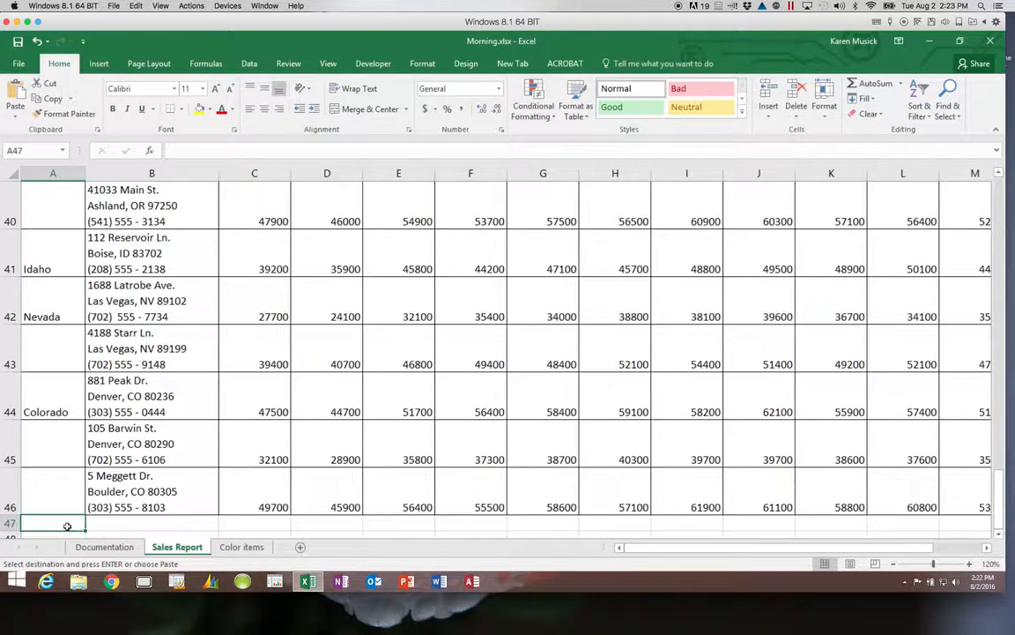
type("TOTAL")
key("Return")
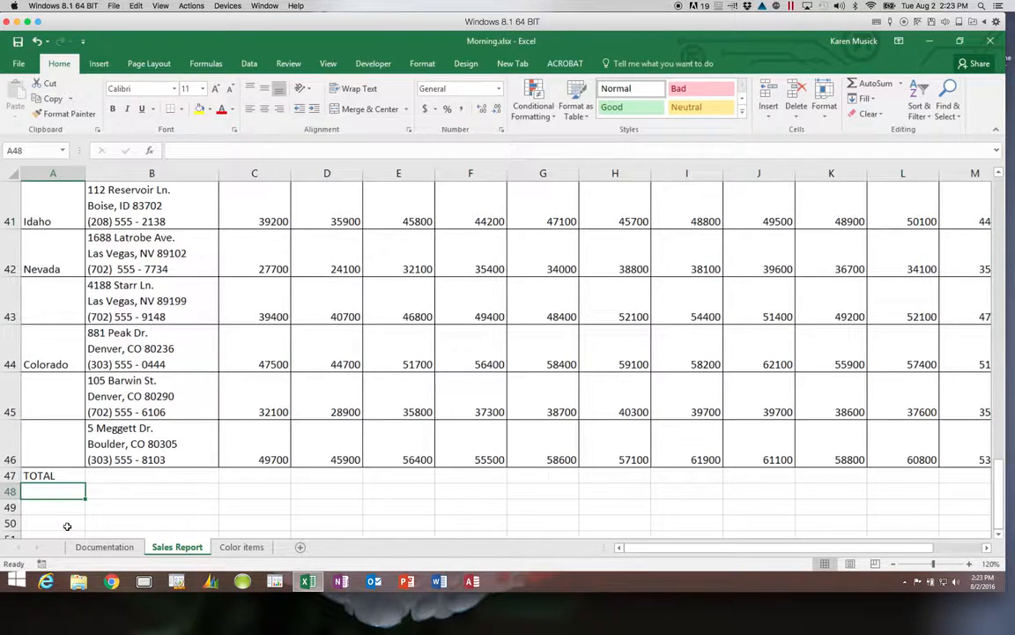
key("Up")
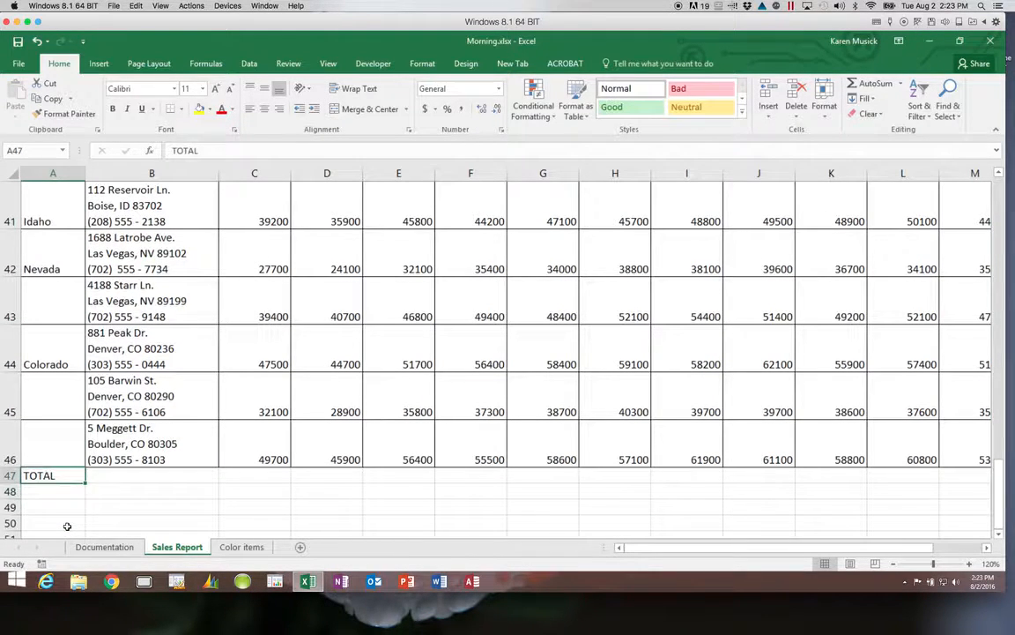
key("Delete")
Label B47 as TOTAL and sum the January sales in C47 with =SUM(C27:C46).
key("Right")
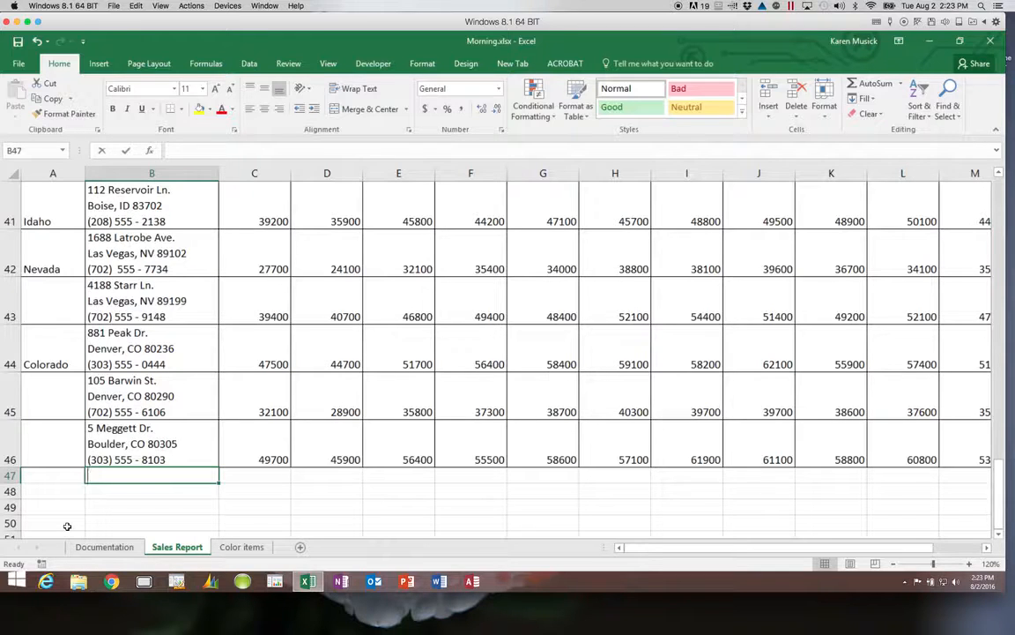
type("TOTAL")
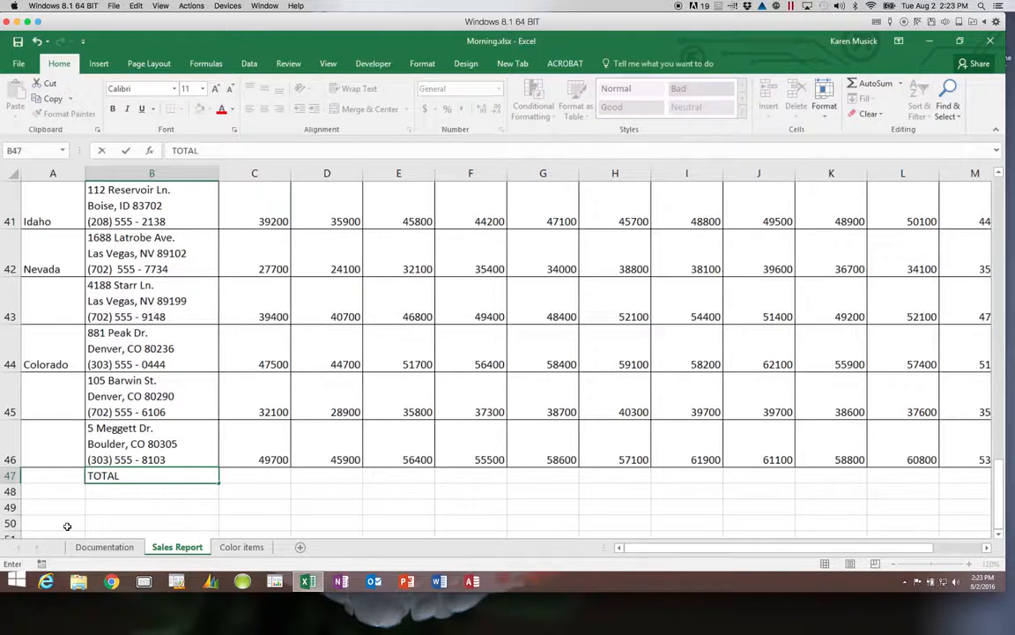
key("Tab")
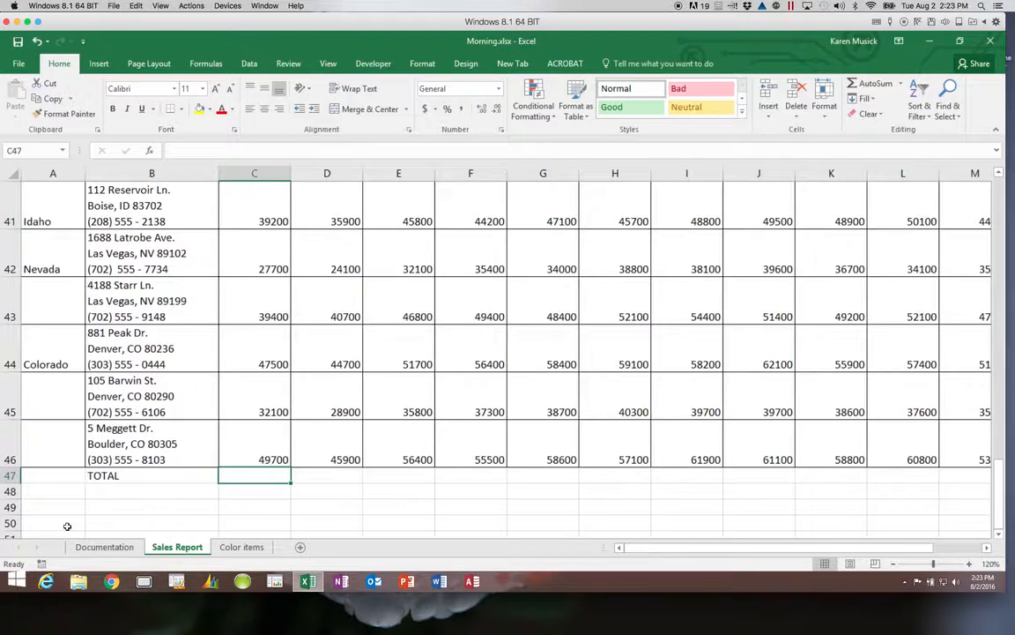
left_click(880, 88)
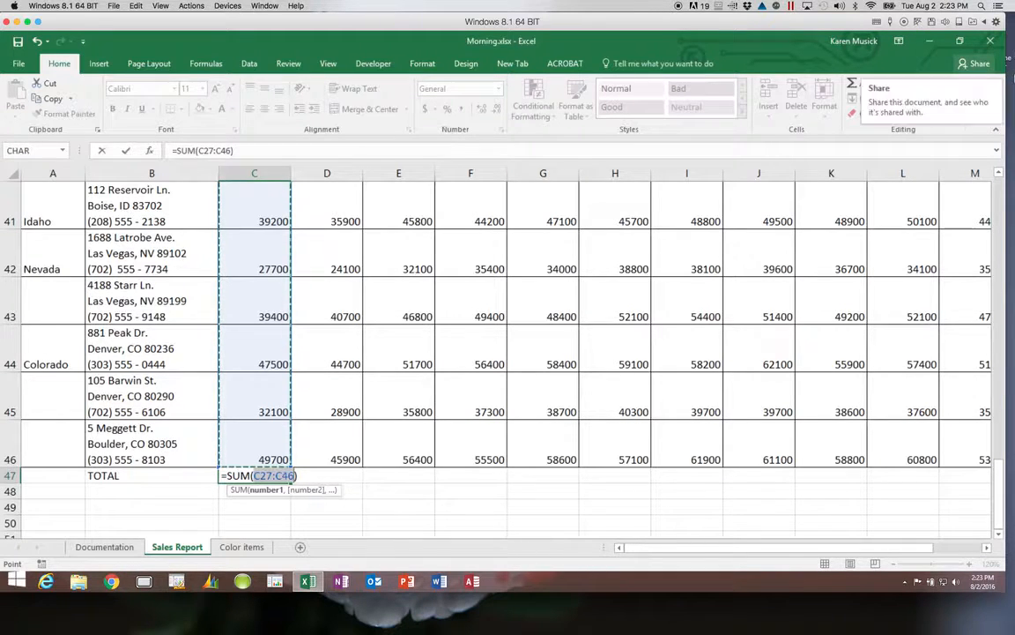
left_click_drag(1000, 480, 1012, 509)
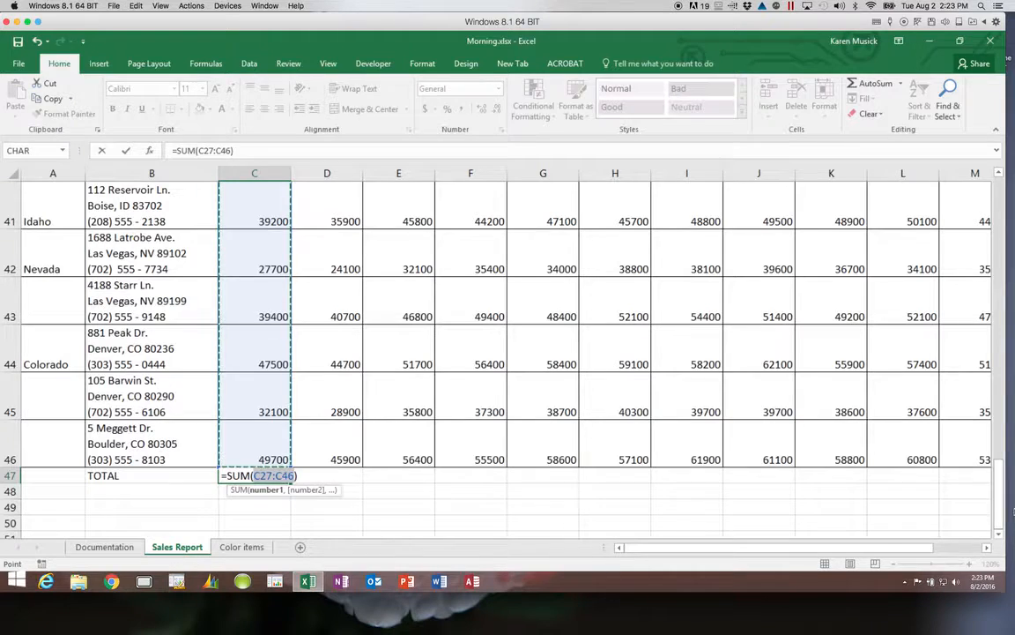
key("Return")
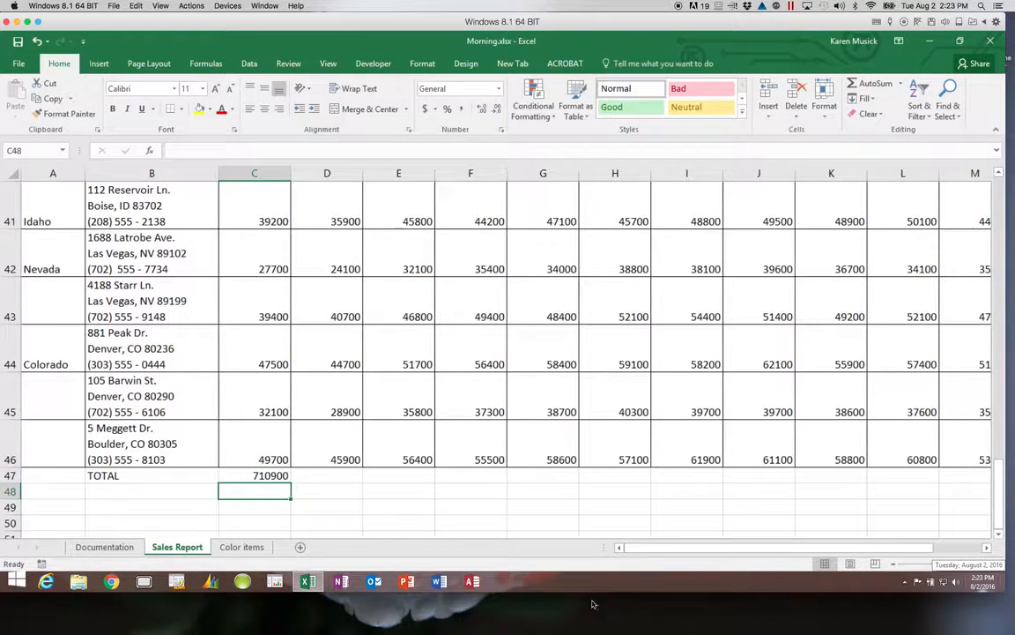
Copy the January total formula from C47 across D47:O47.
left_click(267, 475)
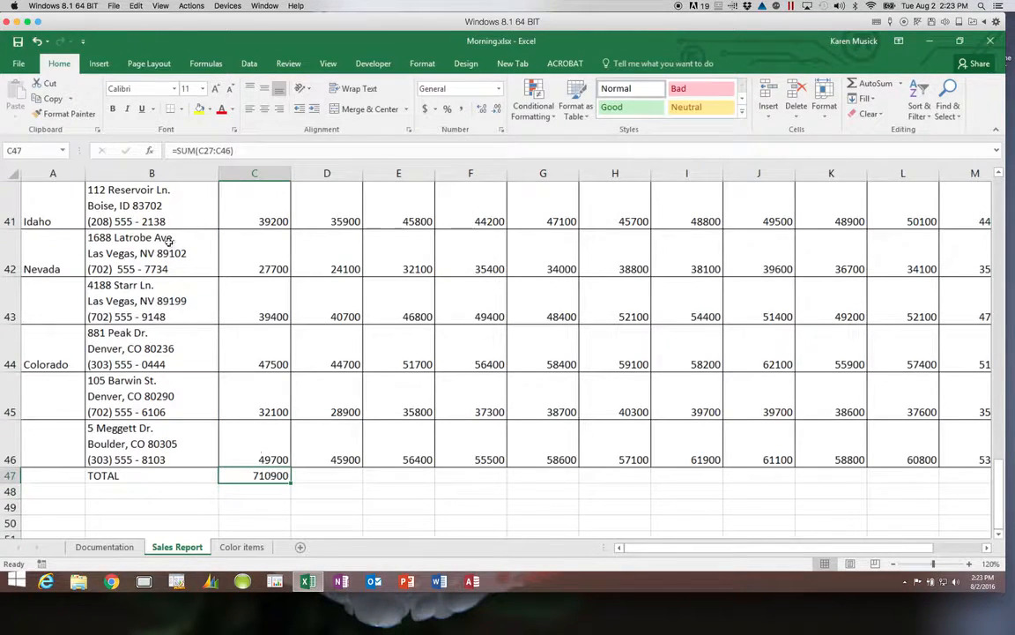
left_click(51, 99)
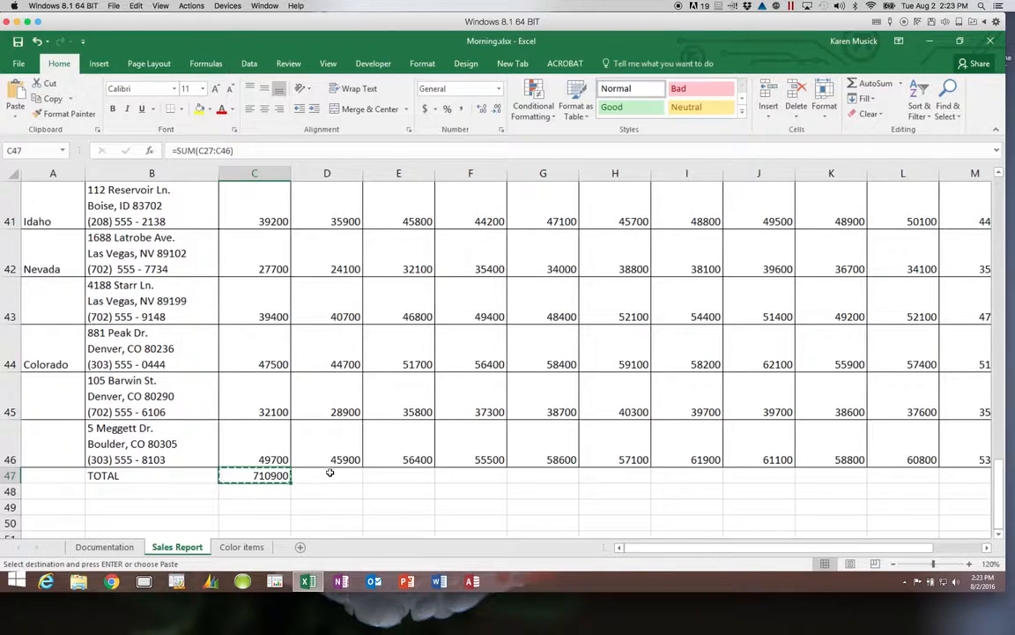
left_click_drag(330, 474, 921, 479)
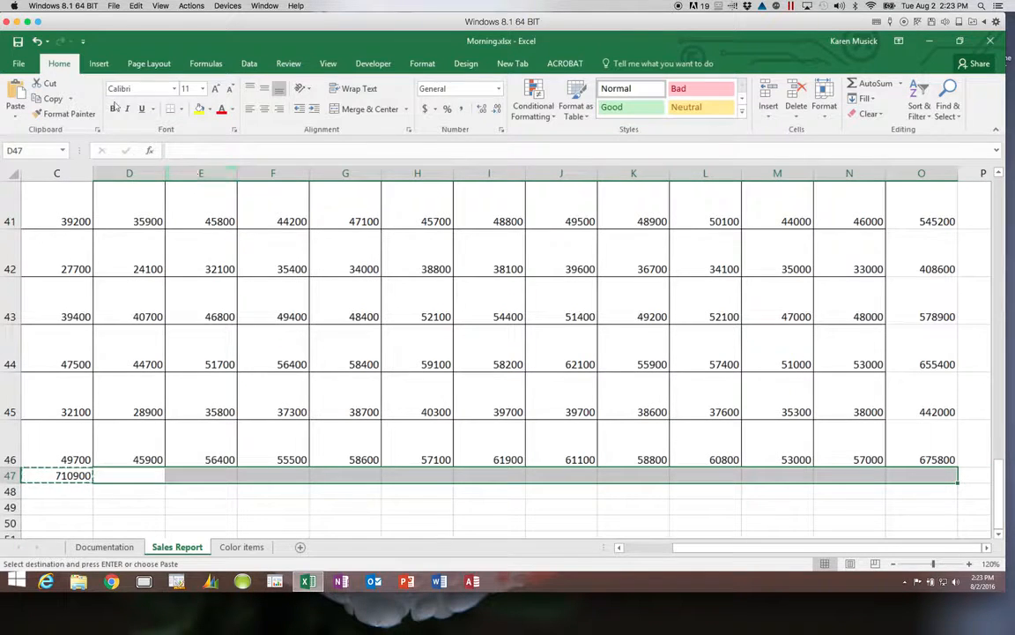
left_click(18, 93)
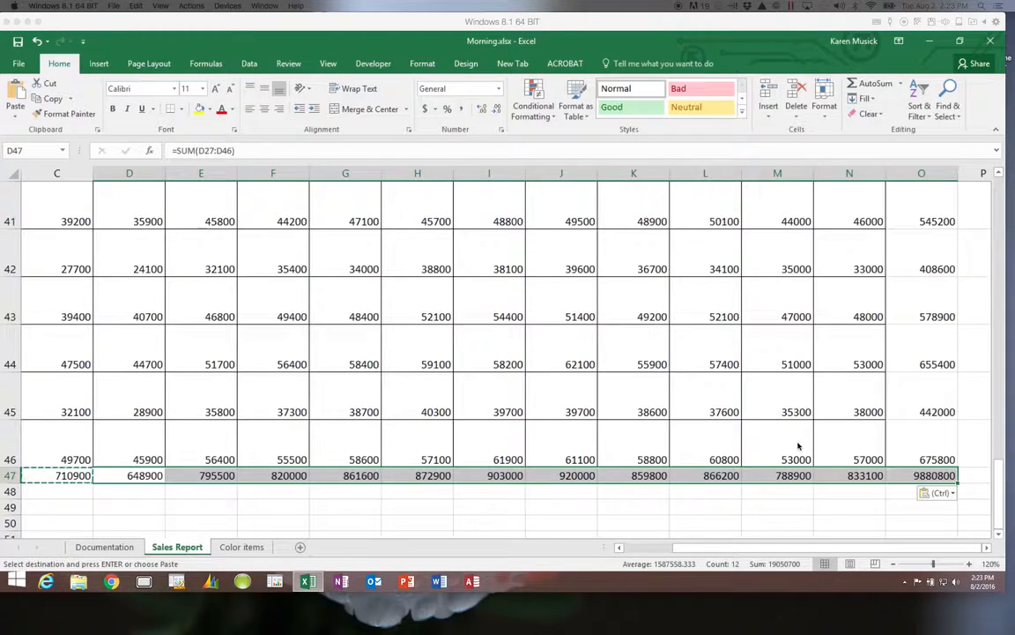
Apply the Accounting number format to the Gross Sales values in C6:E6.
left_click_drag(999, 507, 999, 225)
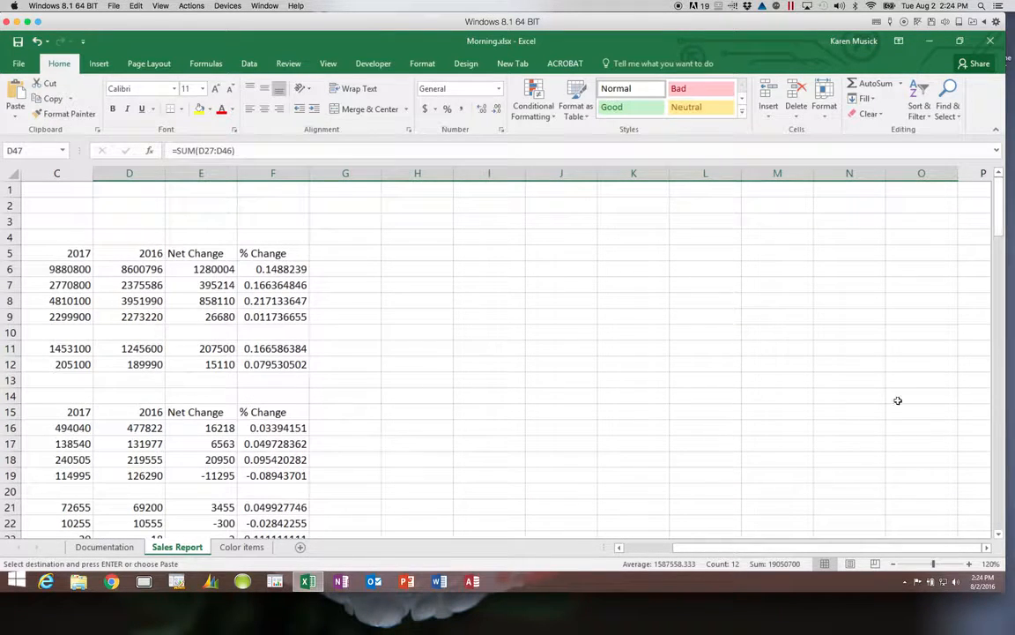
left_click_drag(683, 548, 654, 549)
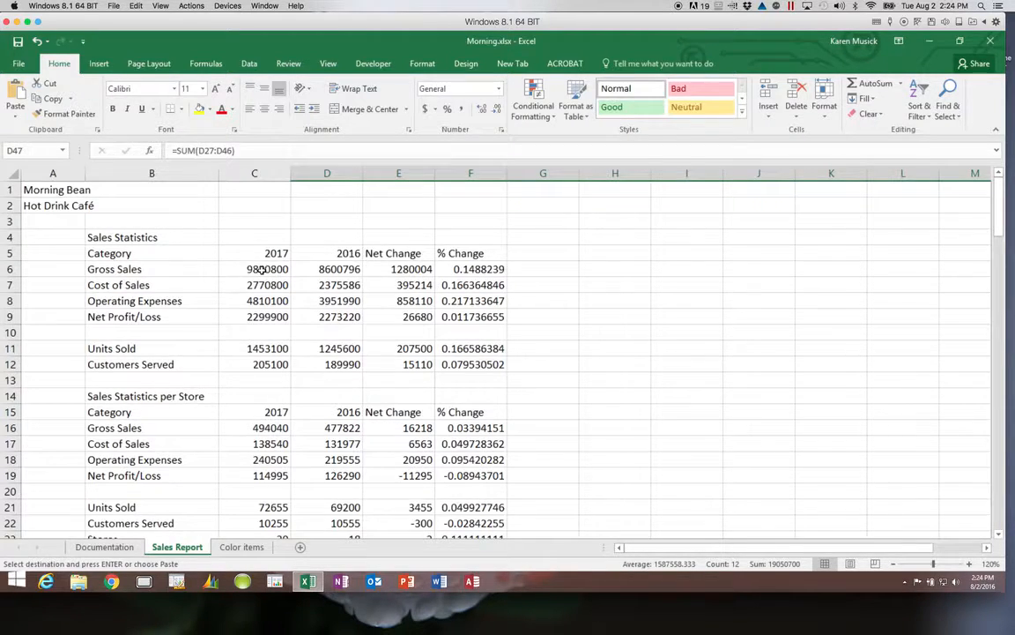
left_click_drag(262, 270, 391, 271)
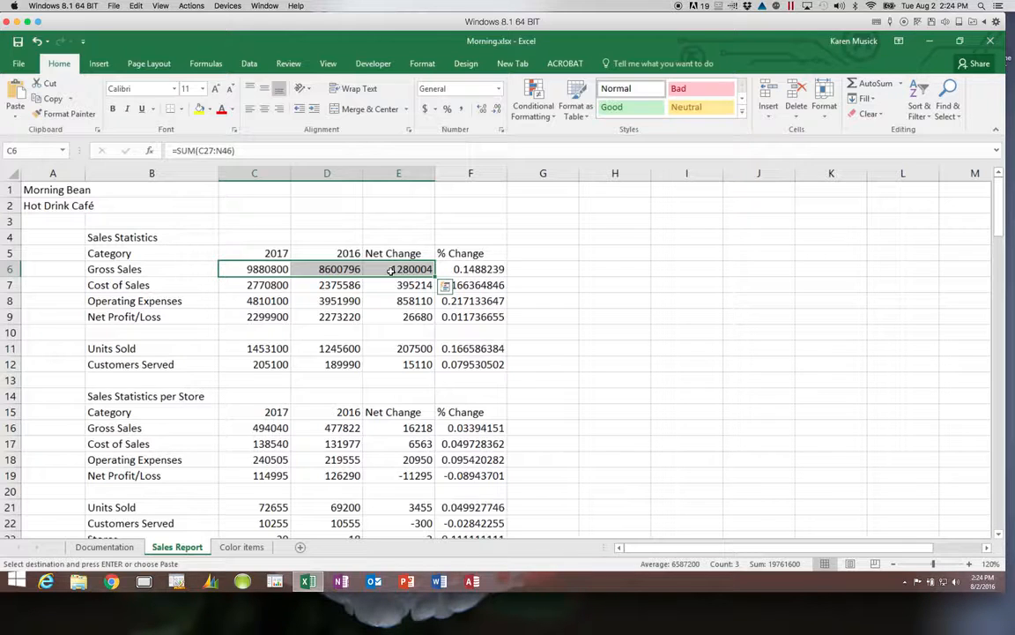
left_click(425, 111)
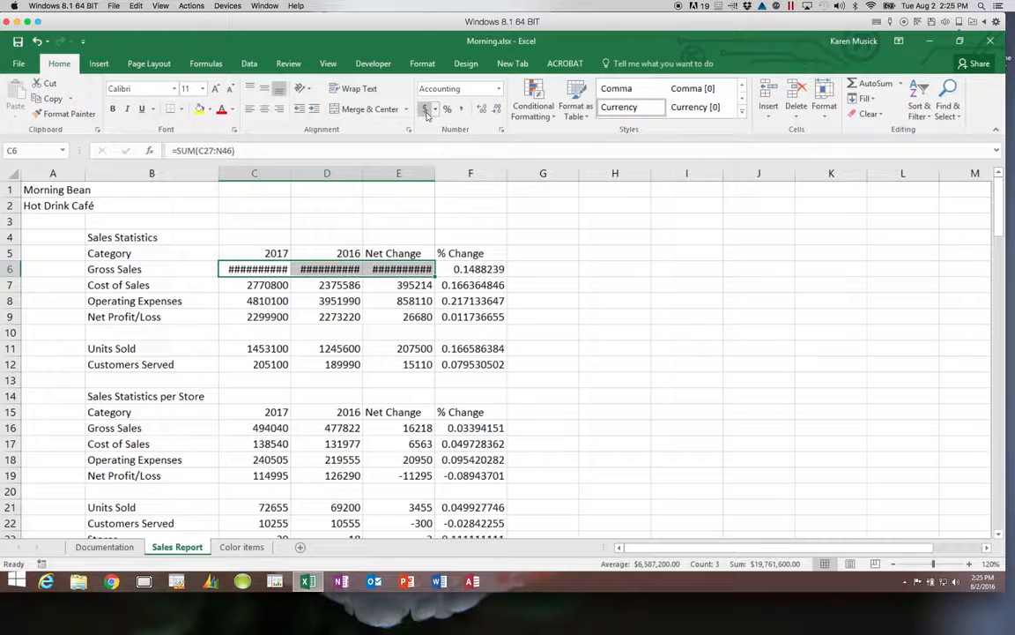
Remove the decimals from the Gross Sales values in C6:E6 and apply Comma style without decimals to C7:E9.
left_click(496, 110)
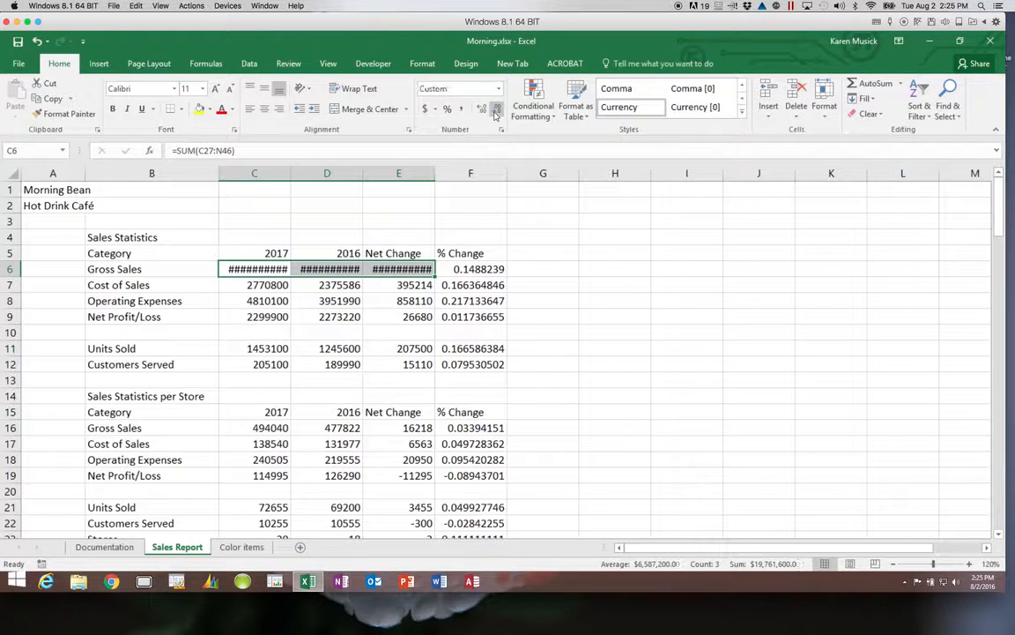
left_click(495, 109)
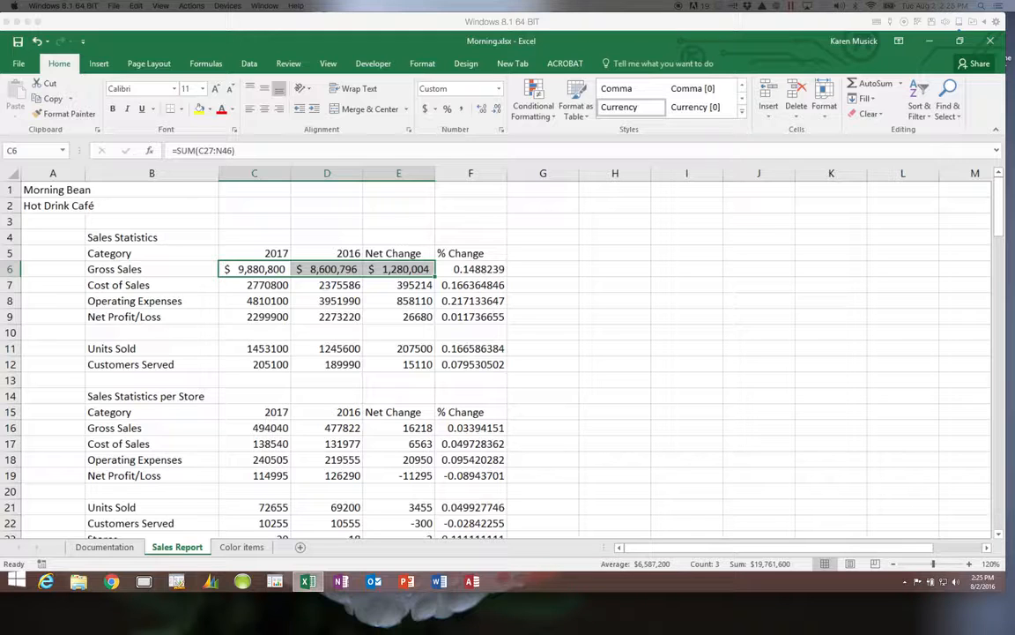
left_click(269, 288)
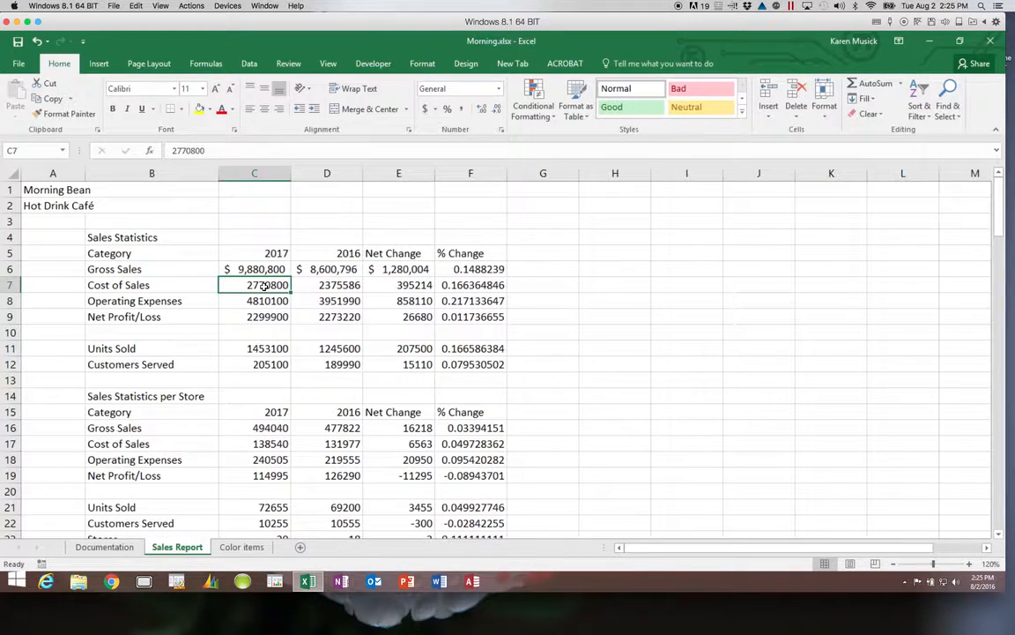
left_click_drag(268, 288, 381, 313)
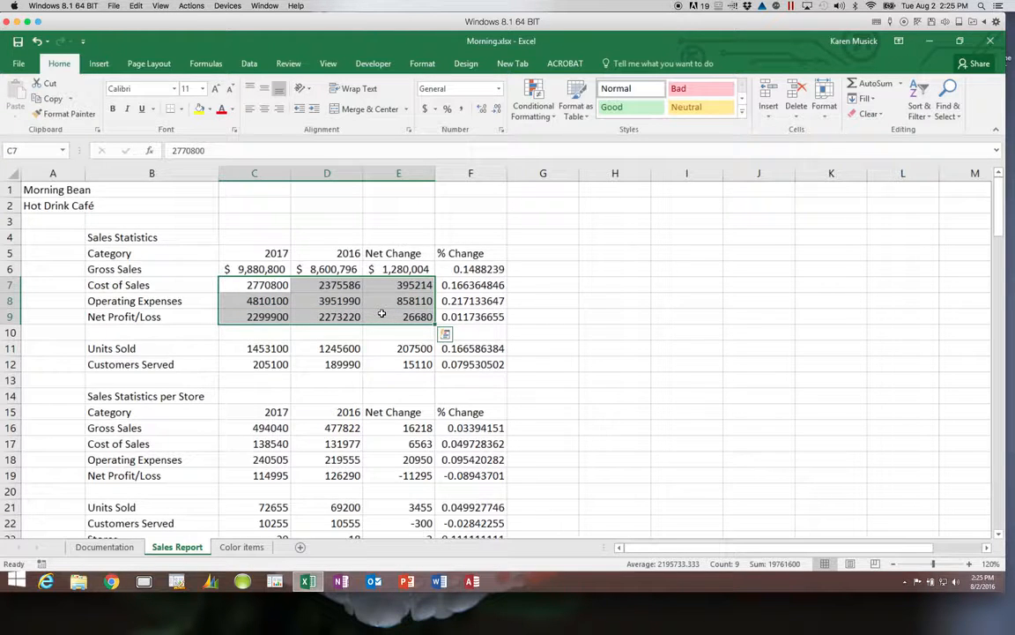
left_click(462, 112)
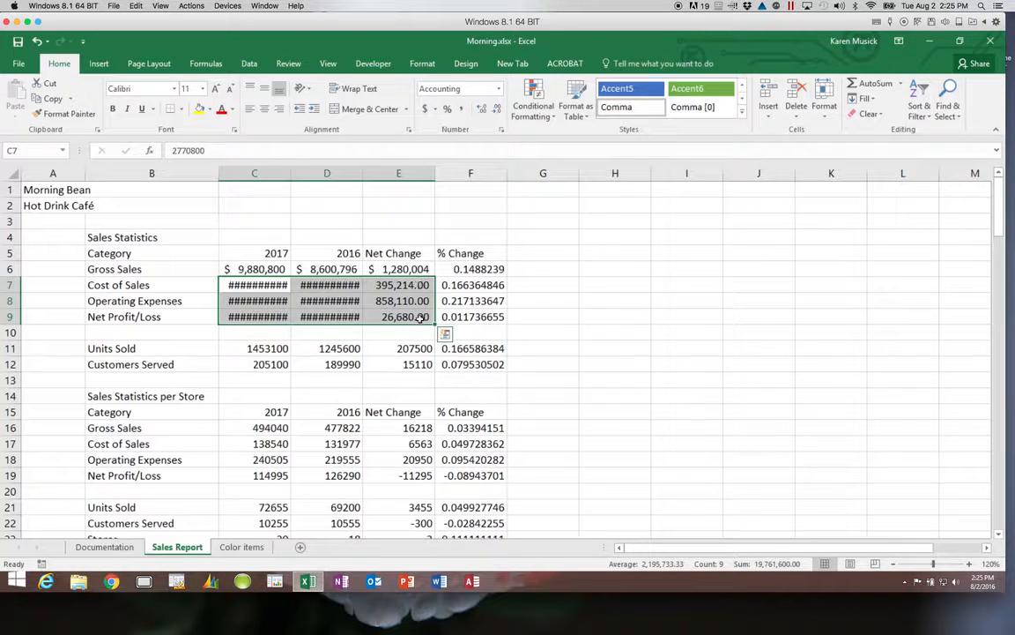
left_click(496, 109)
left_click(496, 109)
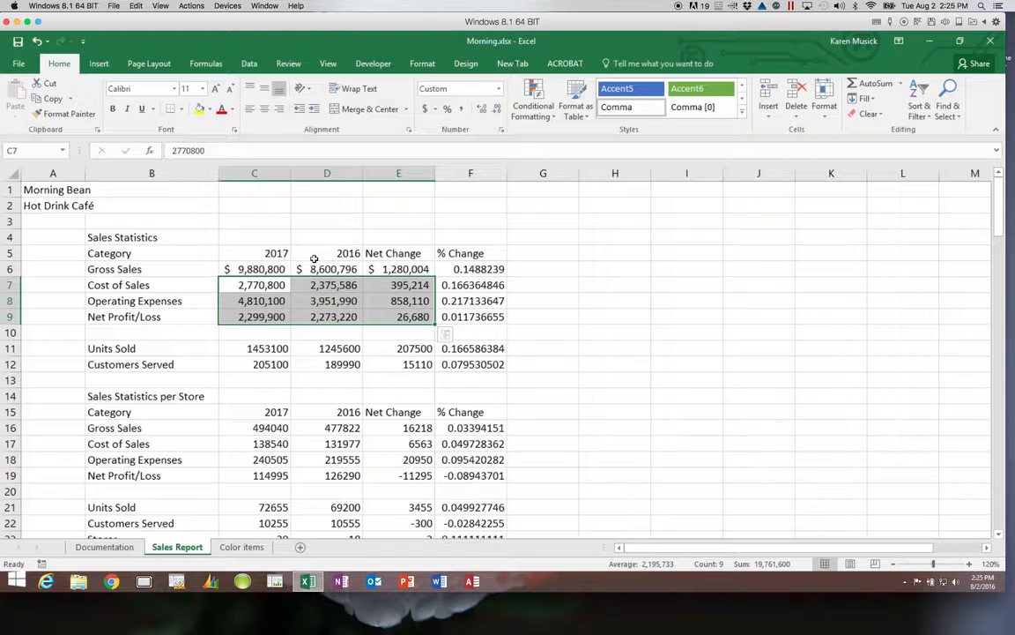
Apply the Accounting number format with no decimal places to the Net Profit/Loss values in C9:E9.
left_click(264, 315)
left_click_drag(264, 316, 401, 316)
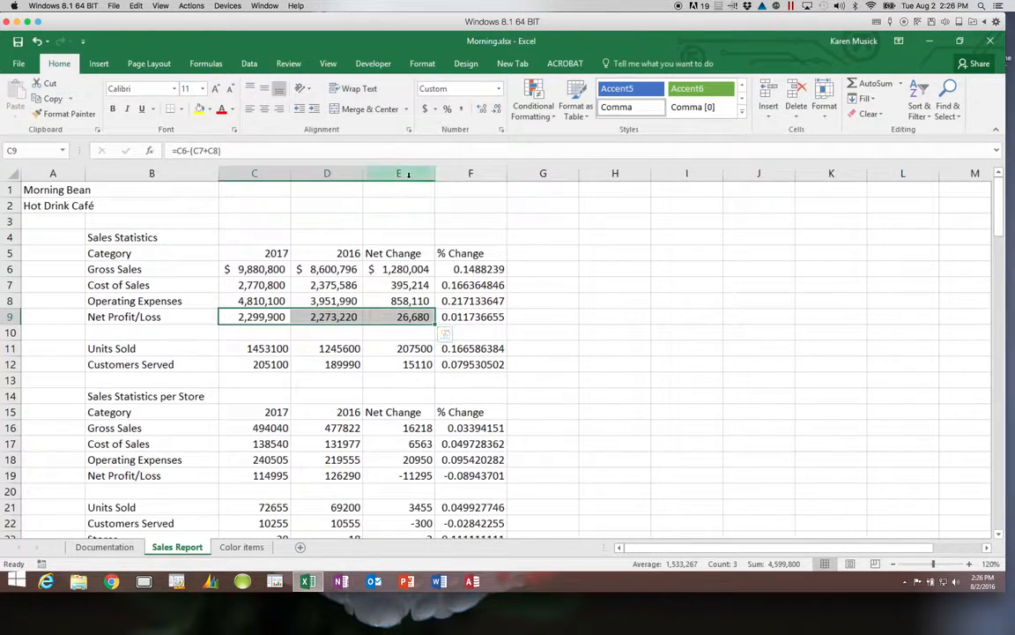
left_click(427, 109)
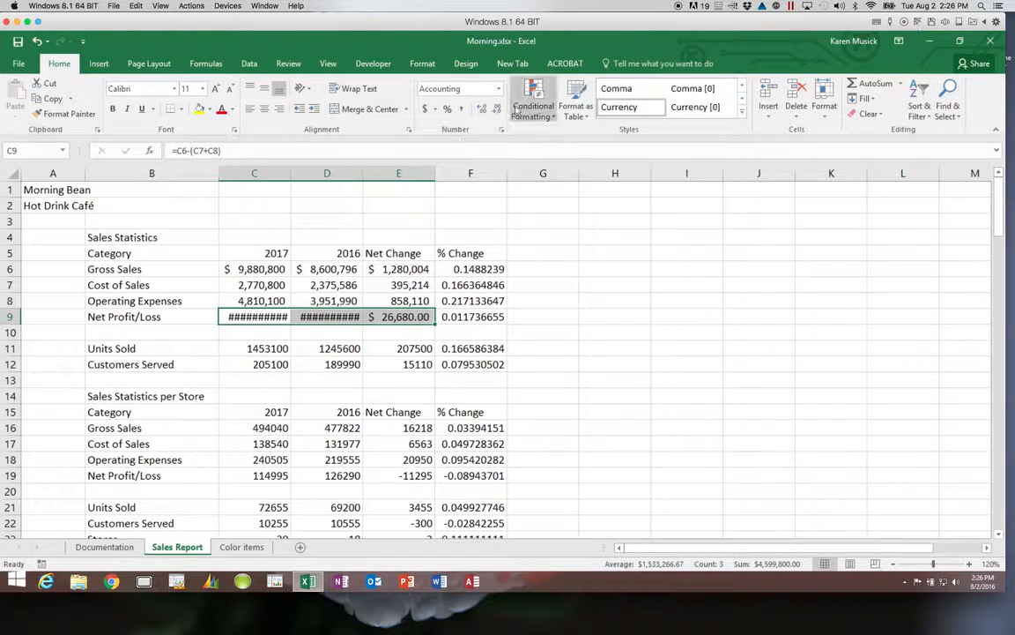
left_click(499, 109)
left_click(499, 108)
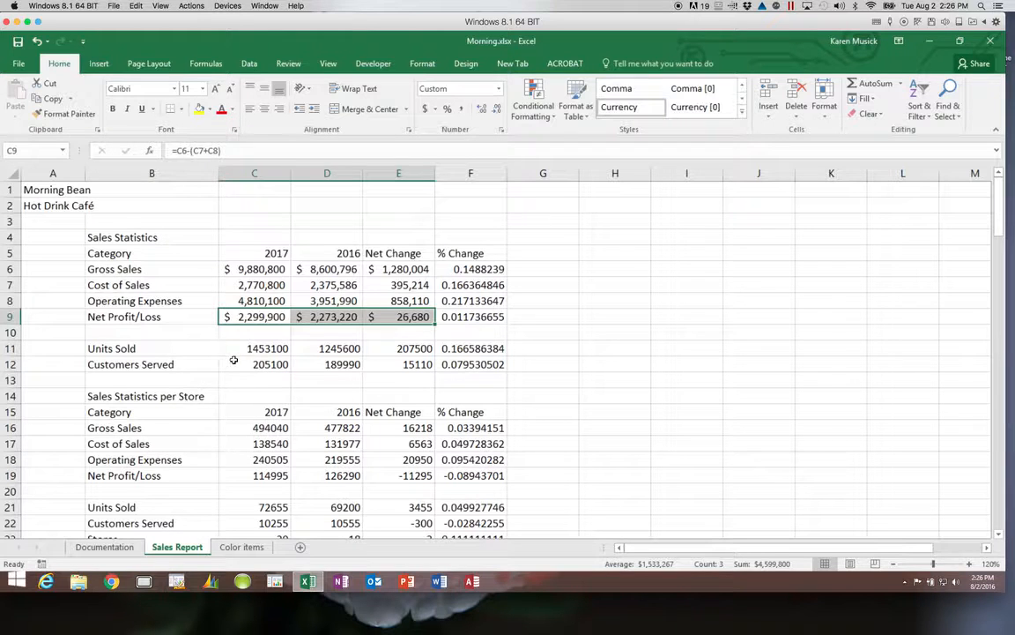
Apply Comma style with no decimal places to the Units Sold and Customers Served values in C11:E12.
left_click_drag(249, 350, 386, 357)
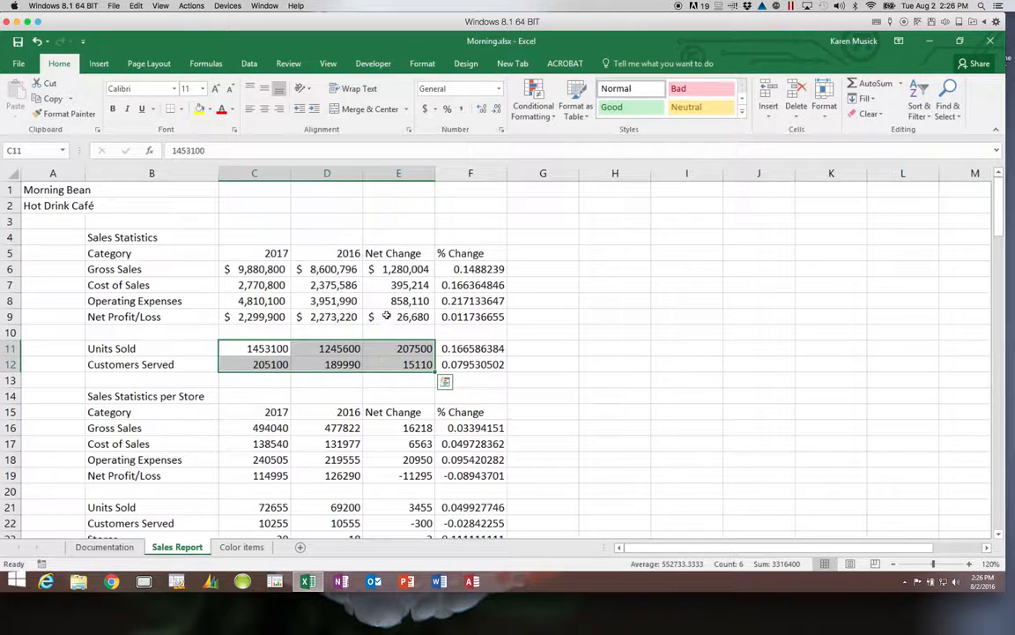
left_click(460, 111)
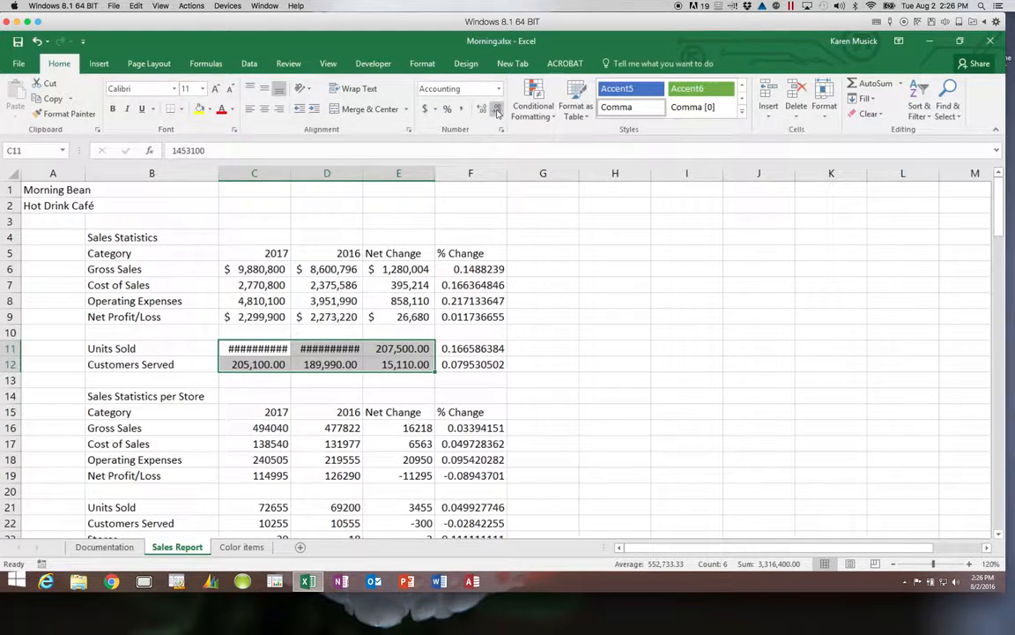
left_click(497, 110)
left_click(497, 110)
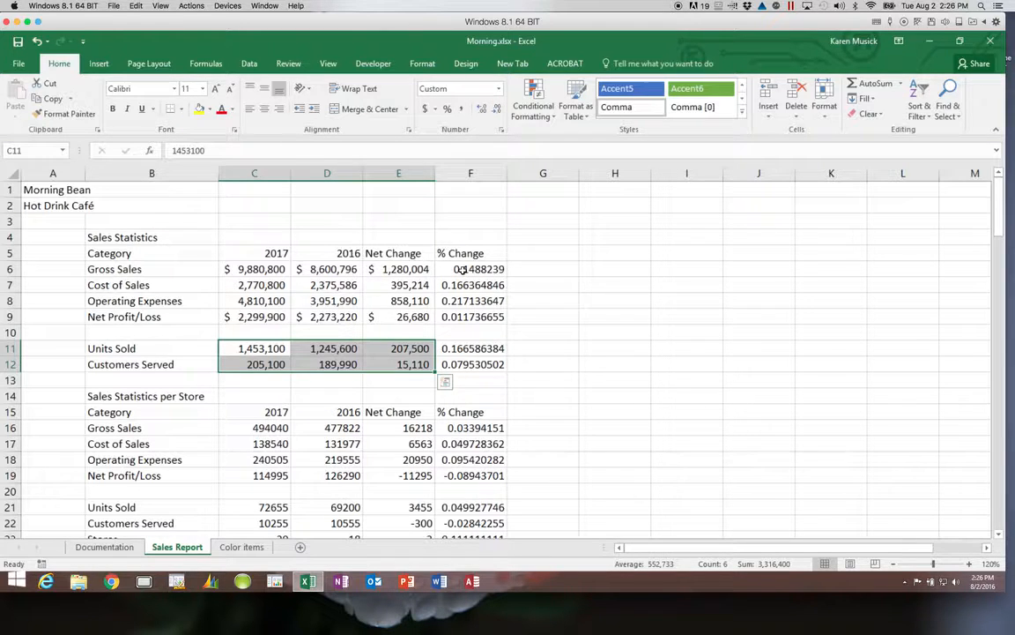
Format the % Change values in F6:F9 and F11:F12 as percentages with two decimal places.
left_click_drag(465, 268, 466, 315)
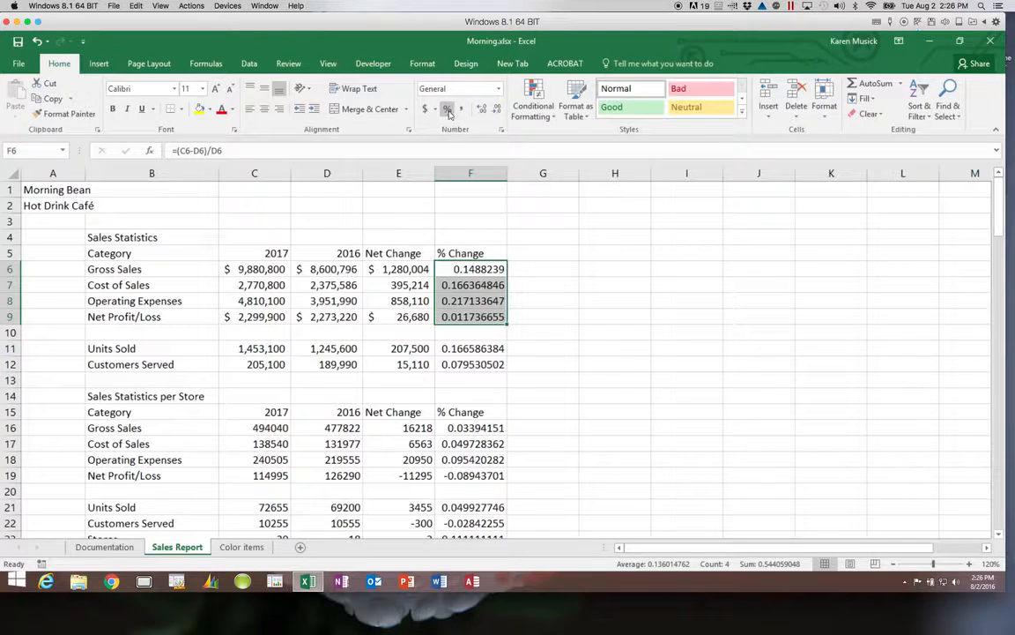
left_click(449, 109)
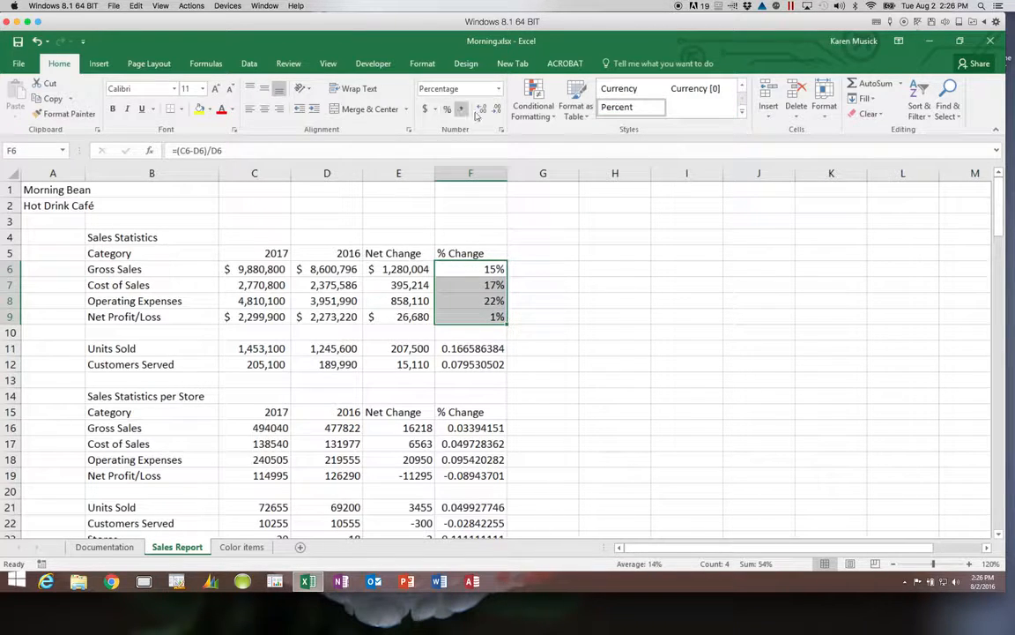
left_click(480, 111)
left_click(482, 111)
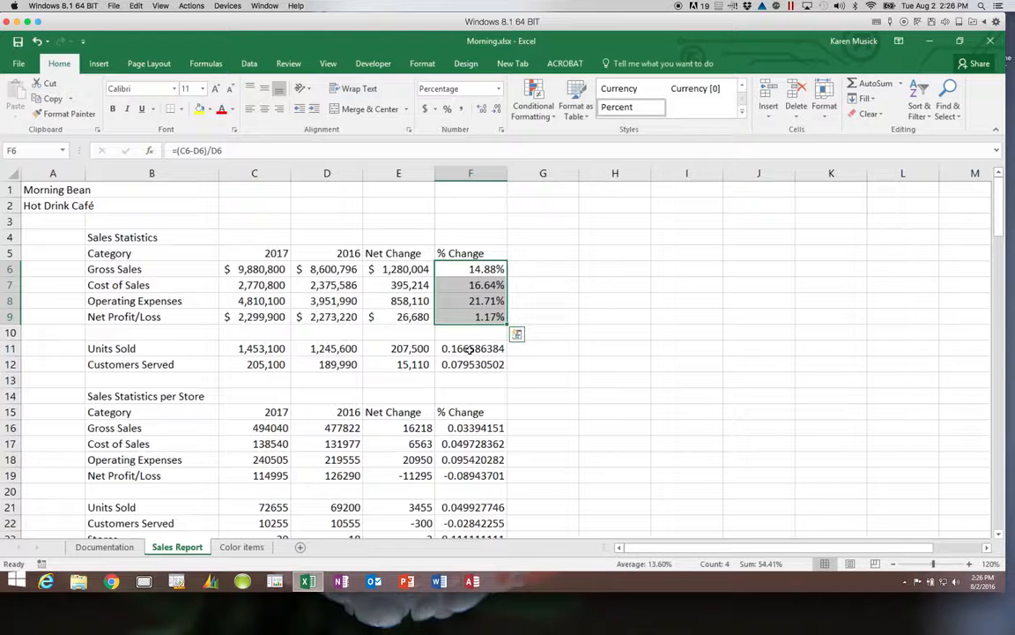
left_click_drag(470, 349, 467, 363)
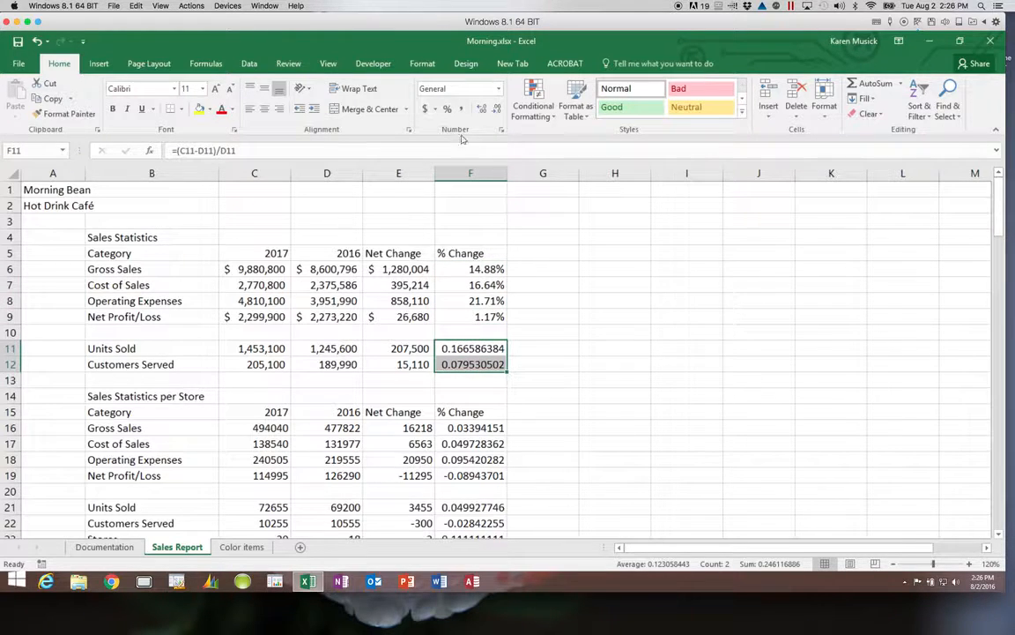
left_click(447, 108)
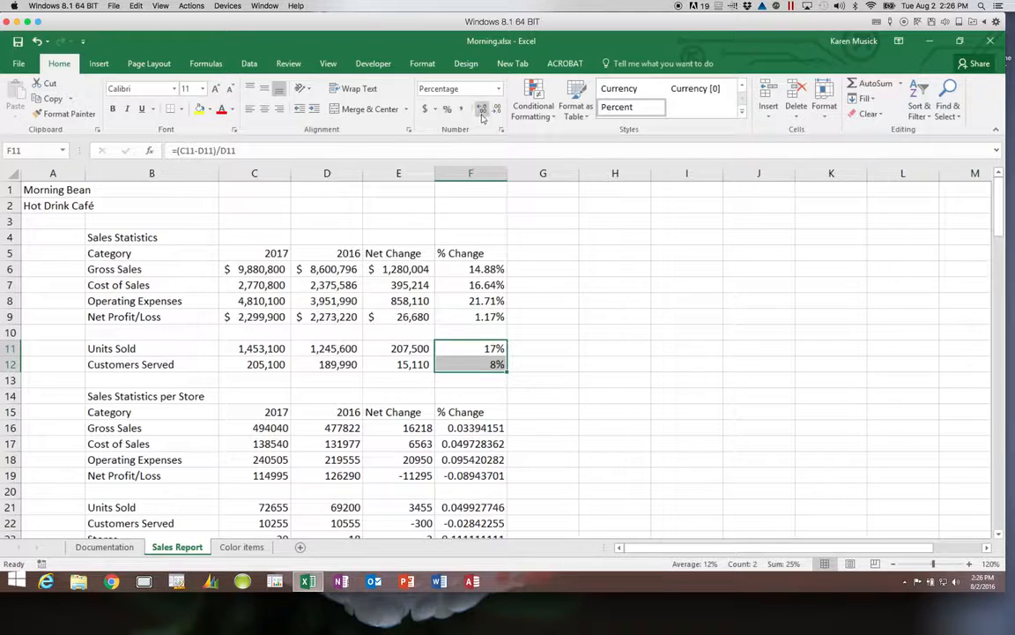
left_click(481, 109)
left_click(481, 109)
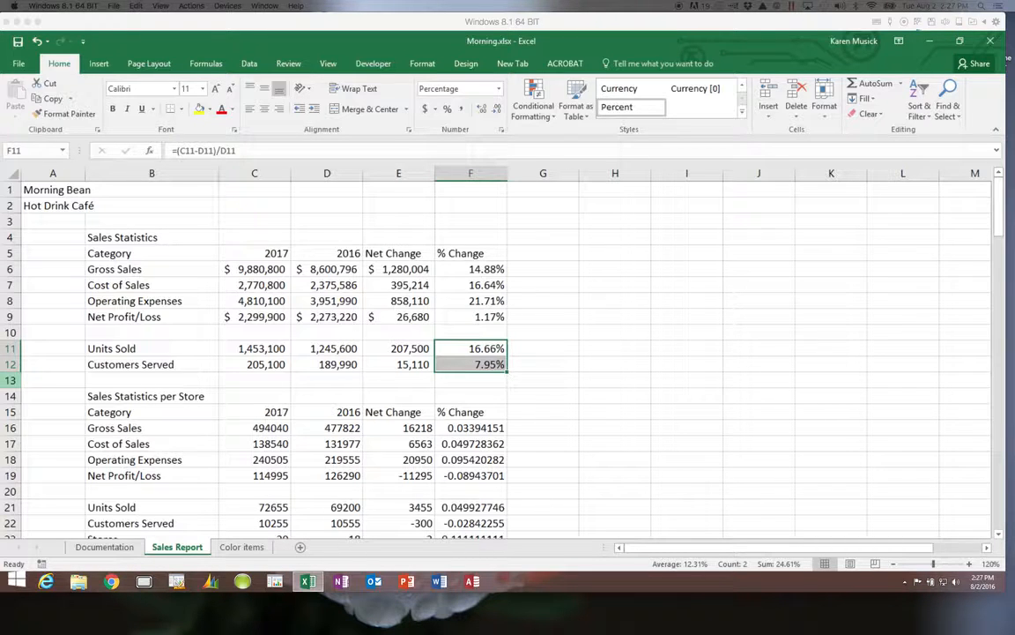
On the Documentation sheet, enter the dates 12/31/2016 in C12 and 8/2/2016 in C13.
left_click(106, 548)
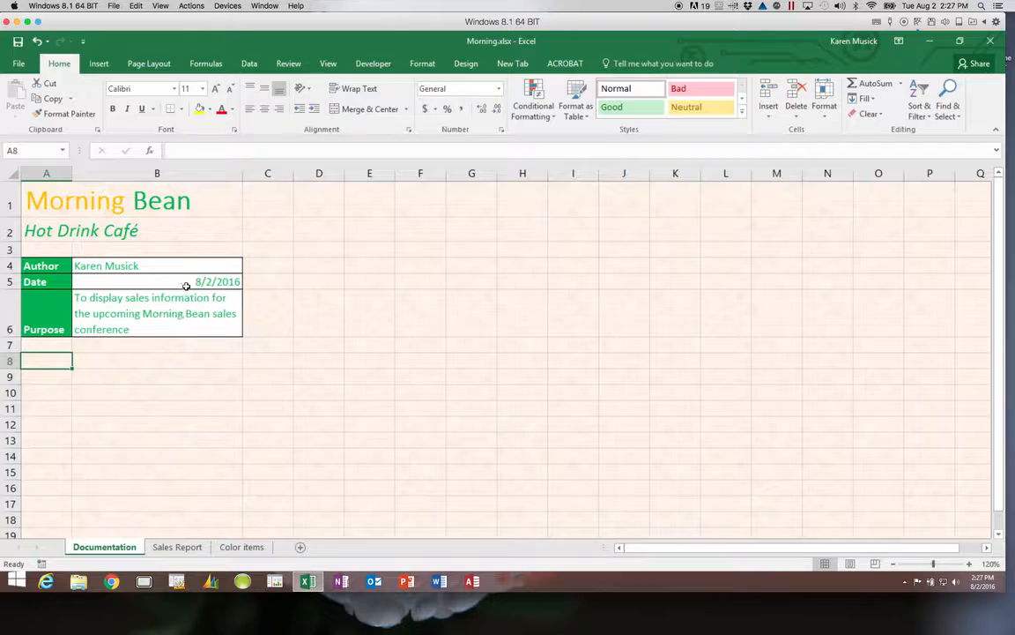
left_click(186, 287)
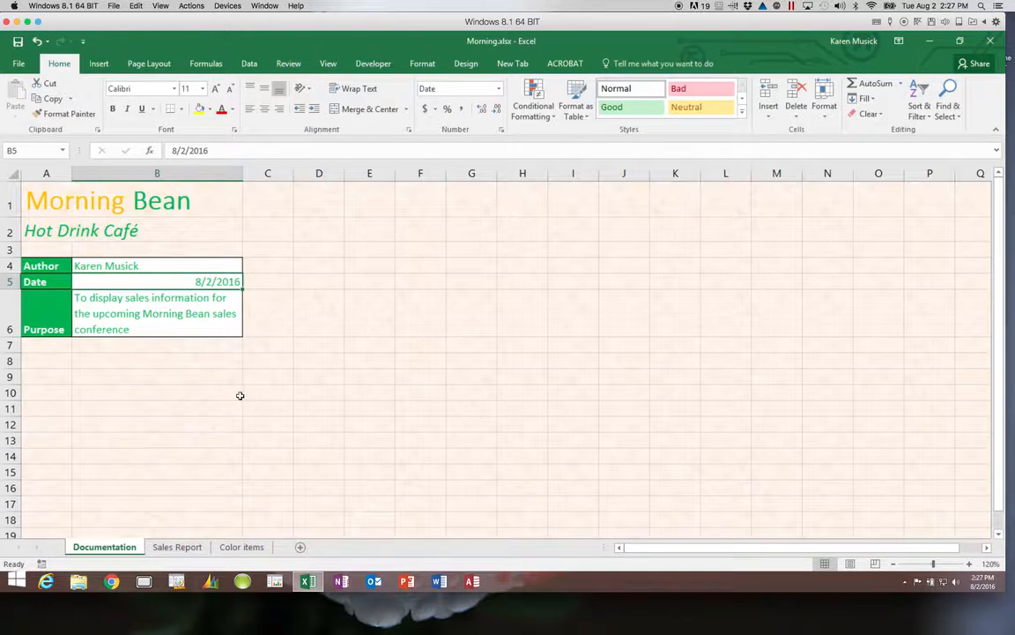
left_click(253, 427)
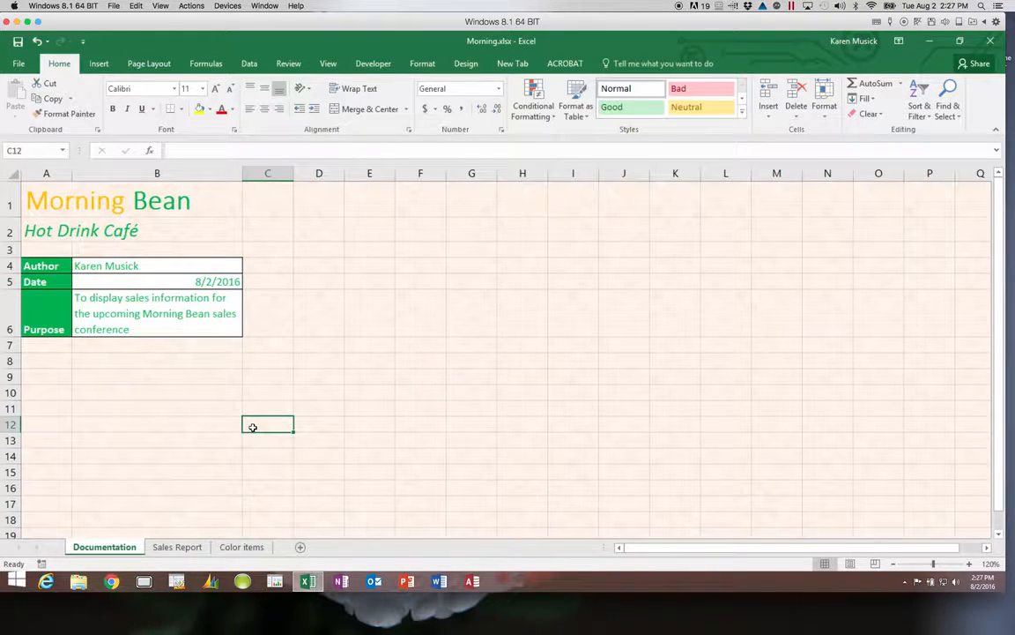
type("12/31")
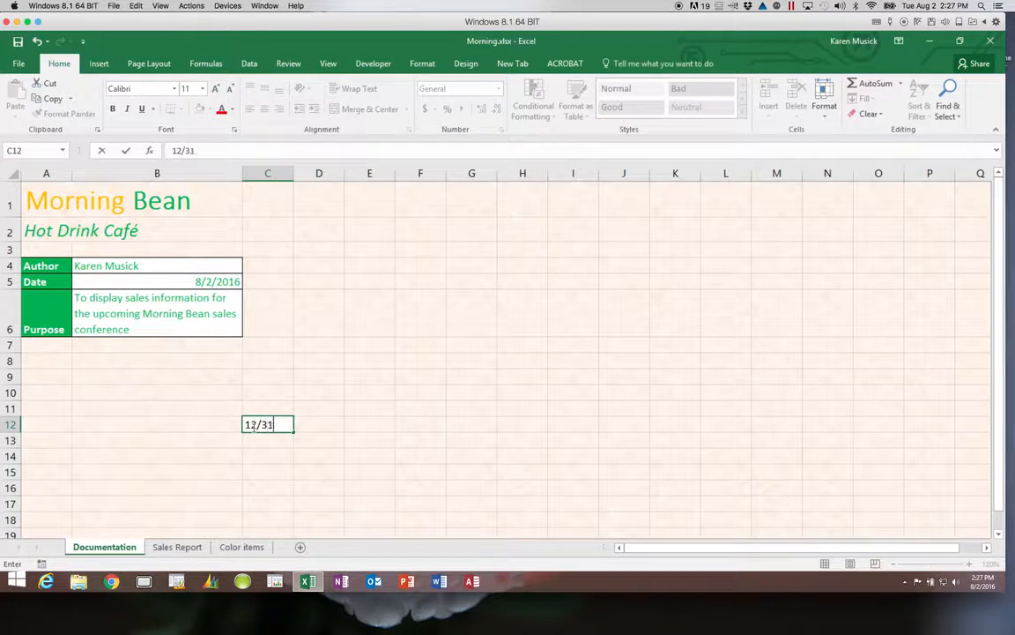
type("/2016")
key("Return")
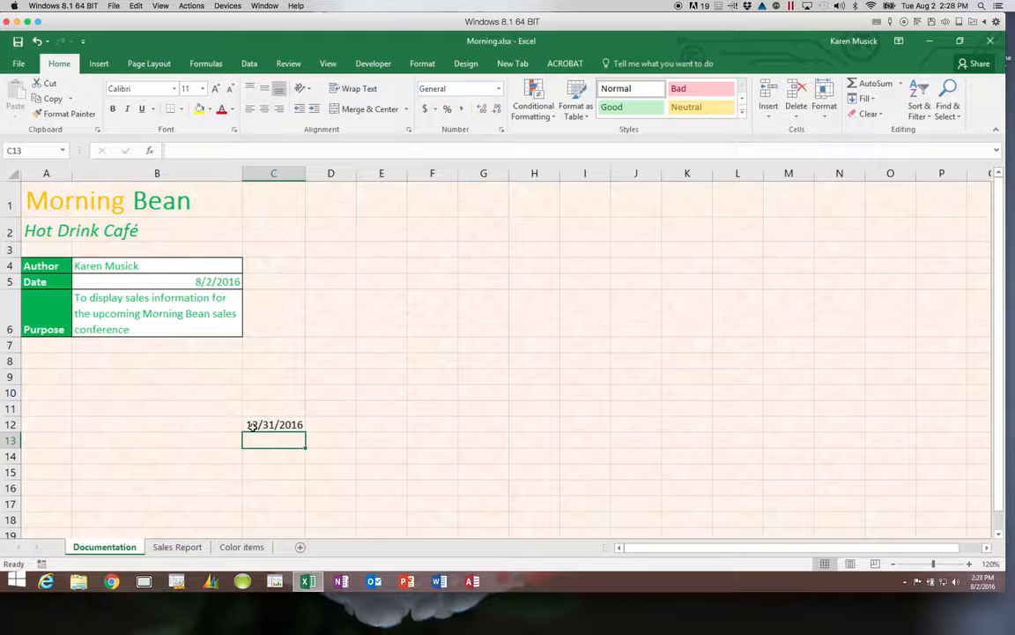
type("8/2/20")
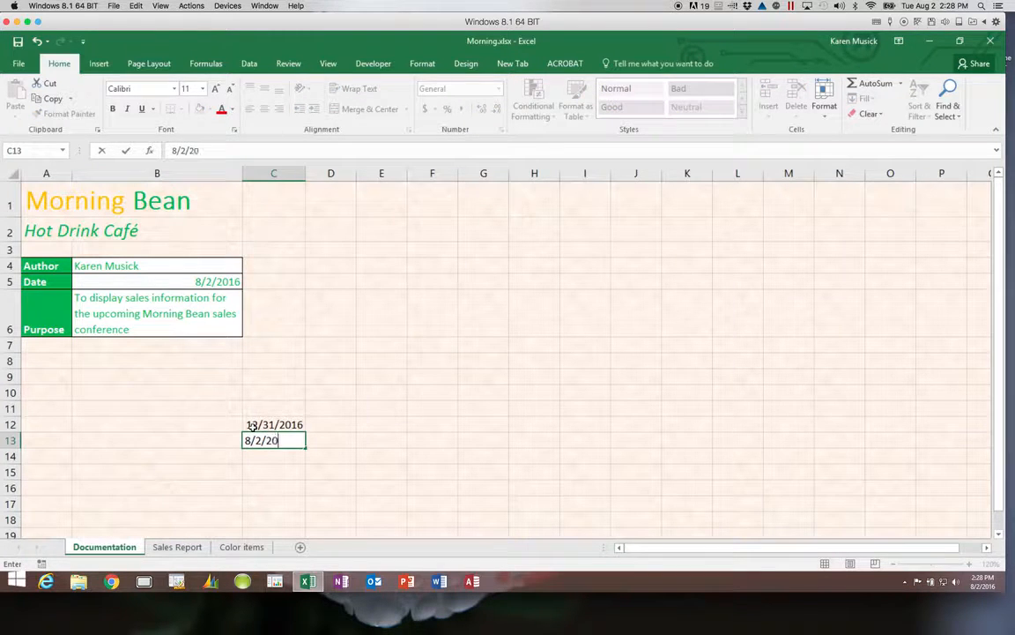
type("16")
key("Return")
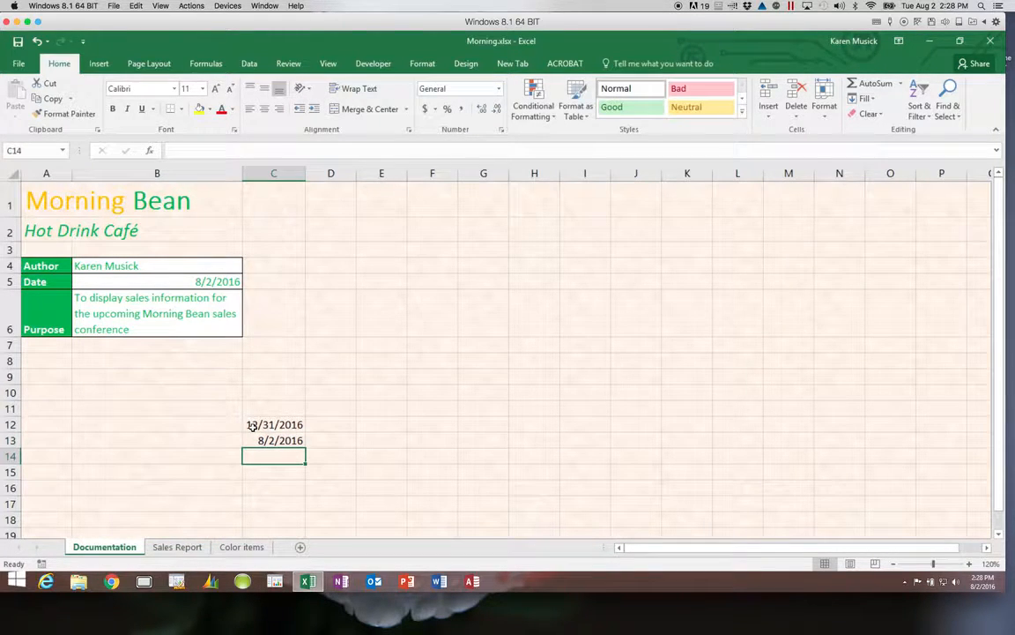
Calculate the number of days between the two dates in C14 with =C12-C13.
type("=")
left_click(251, 425)
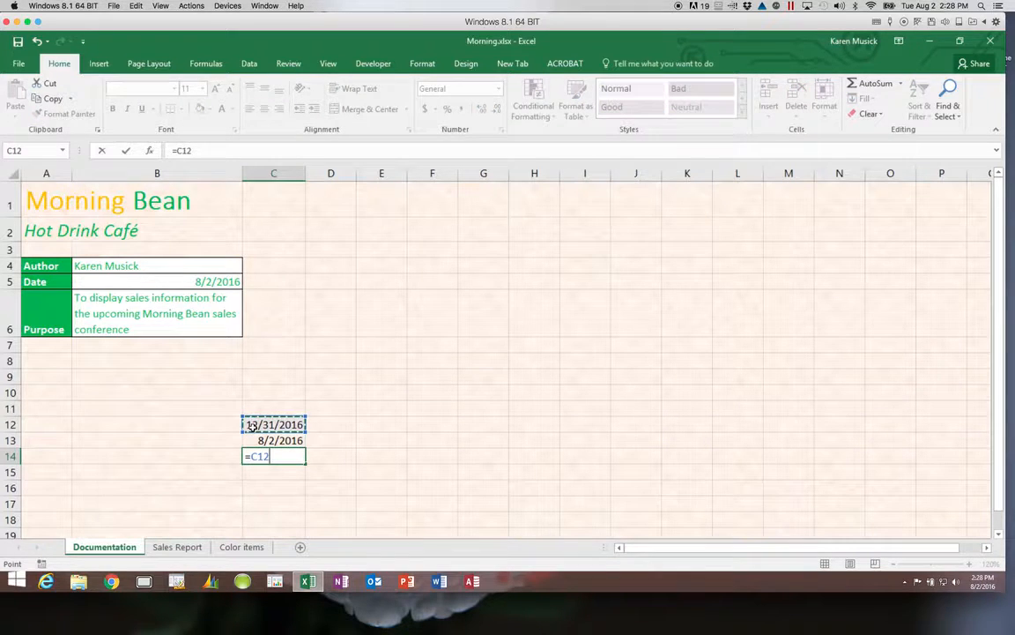
type("-")
key("Up")
key("ctrl+Return")
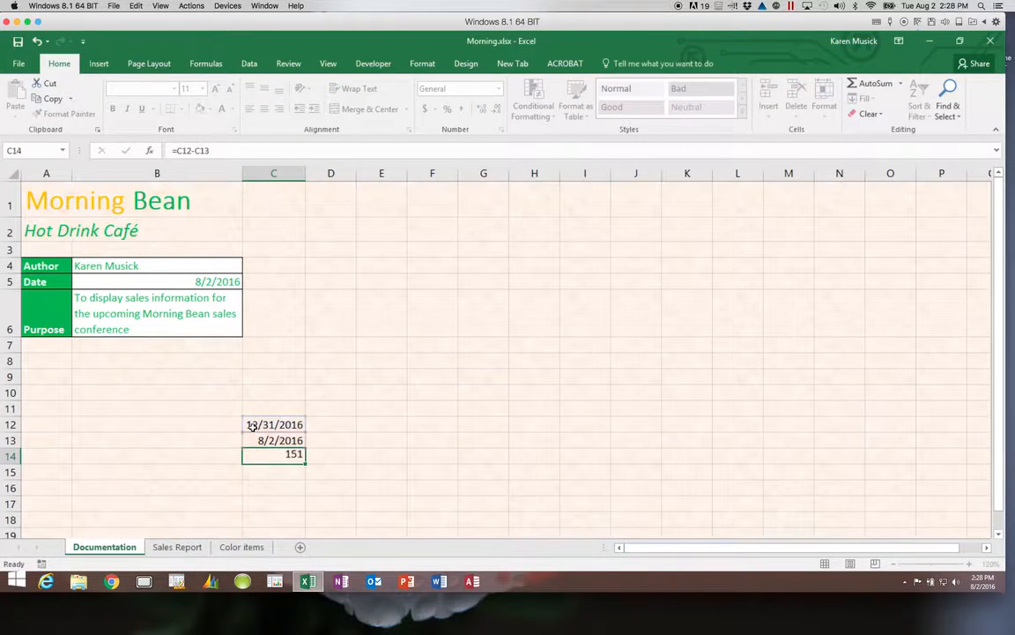
key("Return")
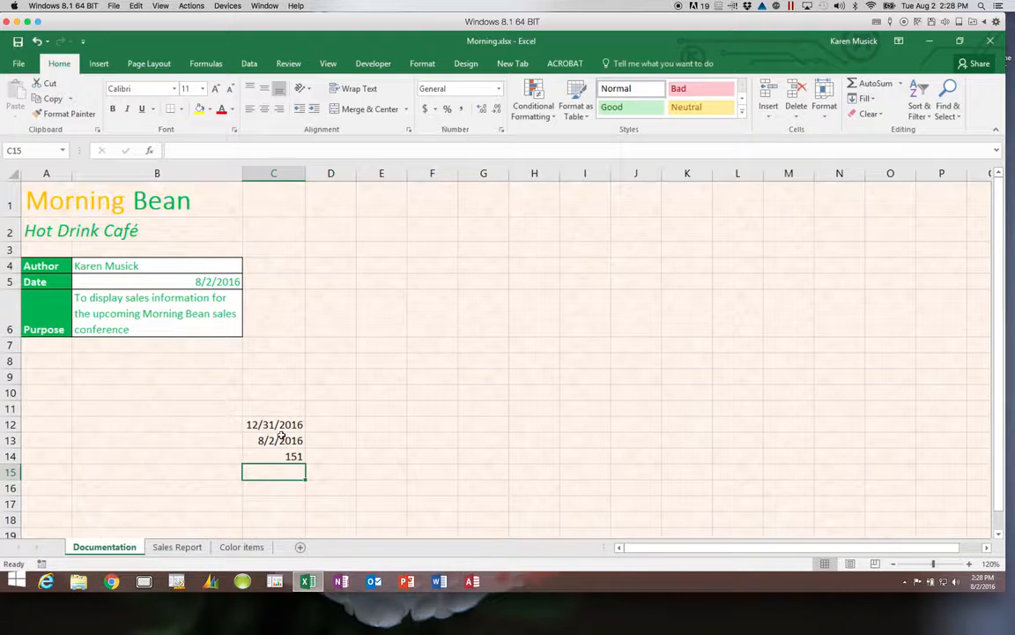
Apply the Long Date format to the documentation date in B5.
left_click(231, 282)
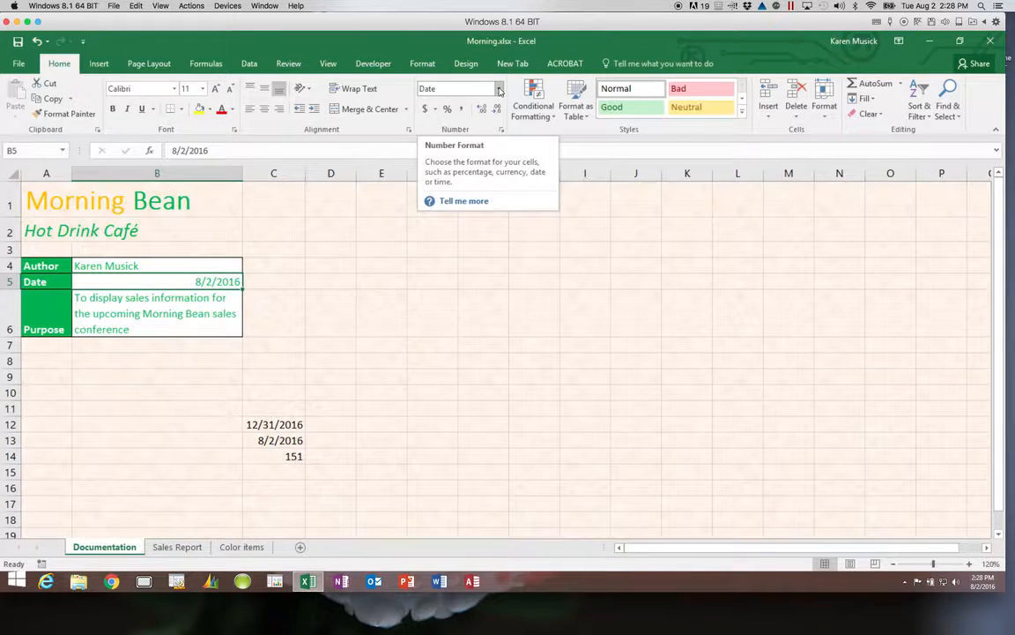
left_click(499, 89)
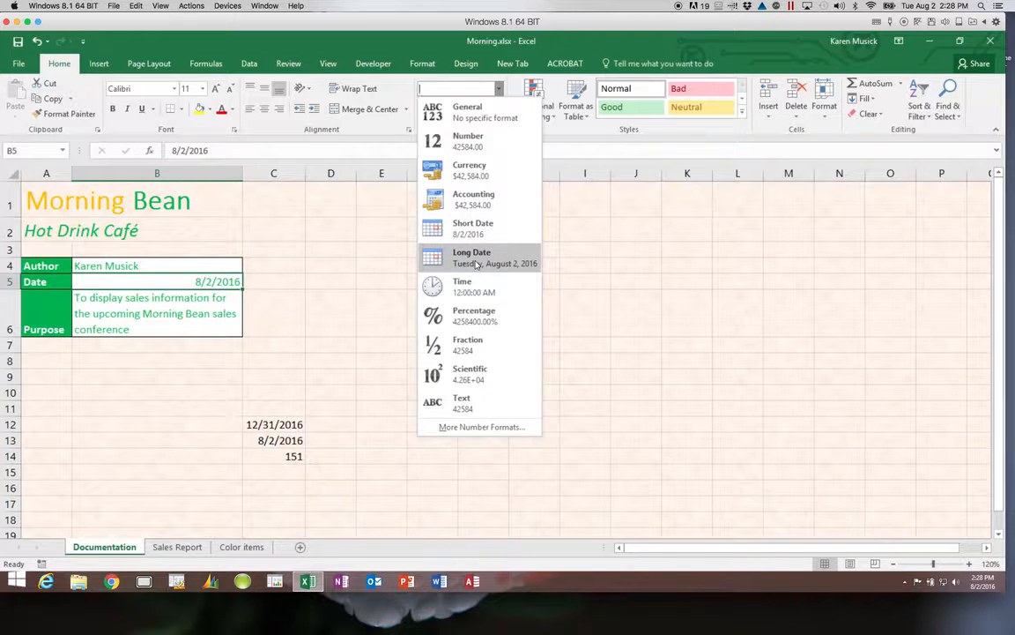
left_click(476, 261)
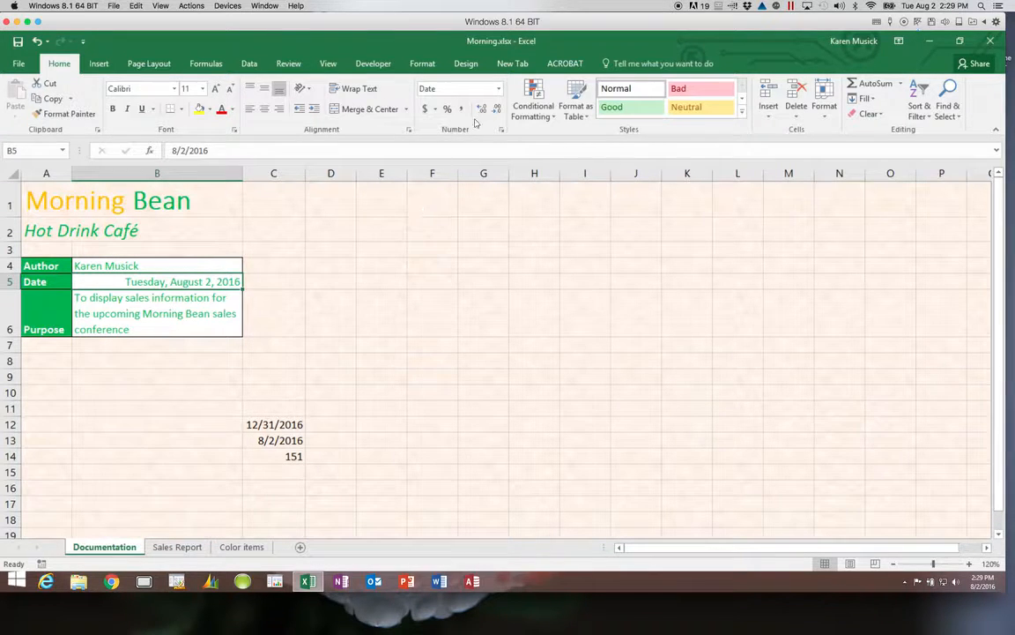
left_click(497, 88)
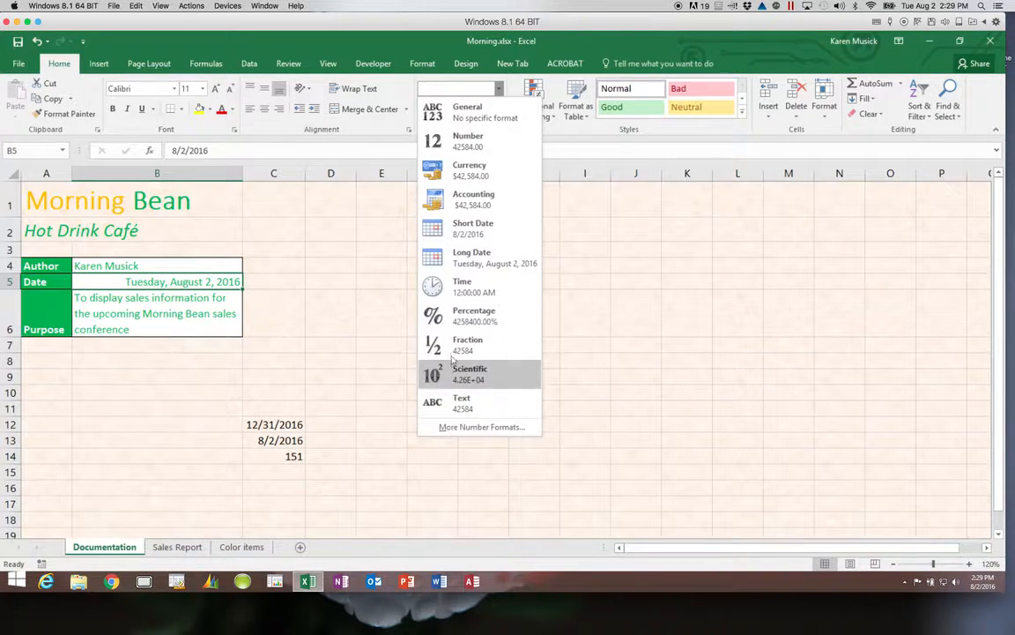
left_click(383, 125)
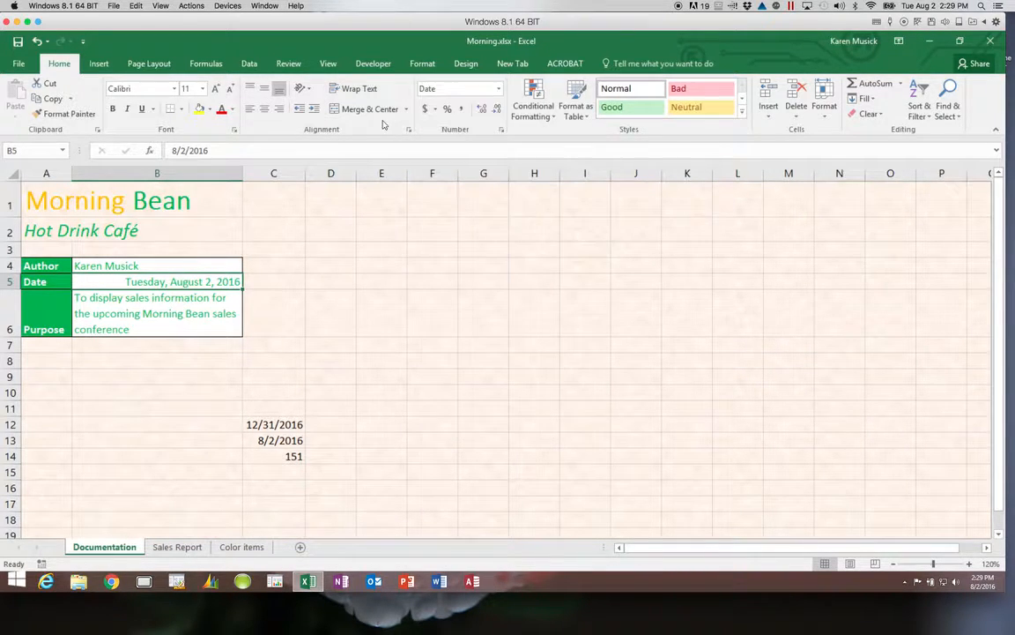
left_click(502, 131)
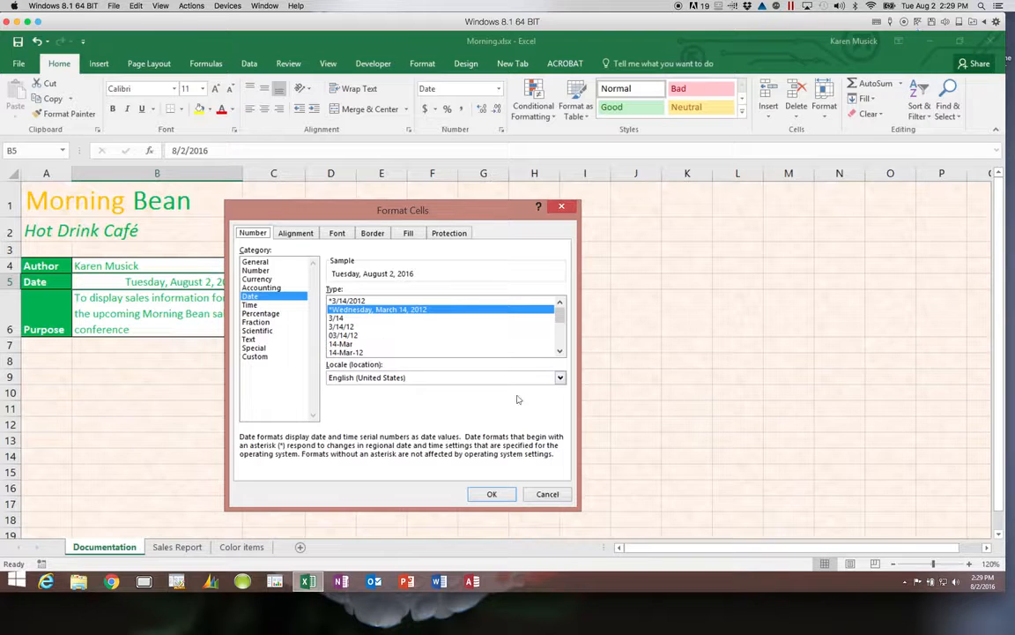
left_click(547, 495)
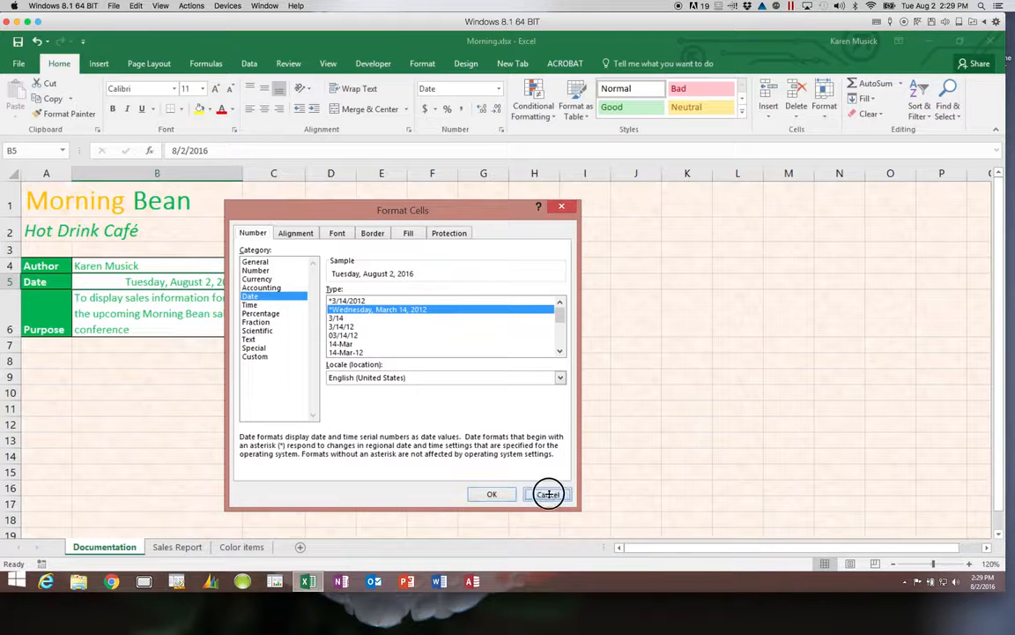